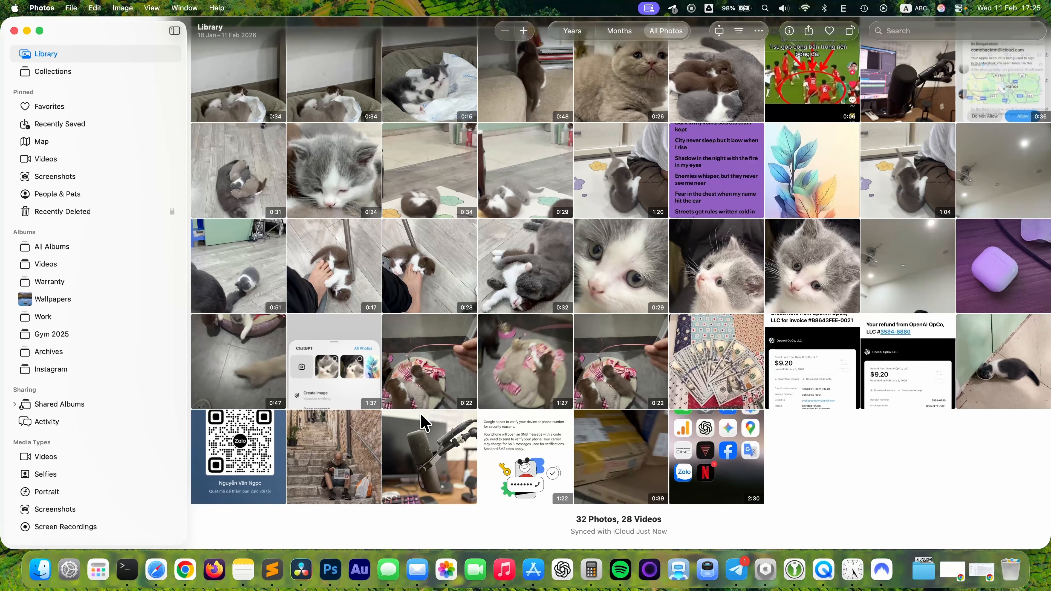
- Open the microphone portrait for editing and try its focus on the device stand, the computer mouse and the microphone
double_click(426, 477)
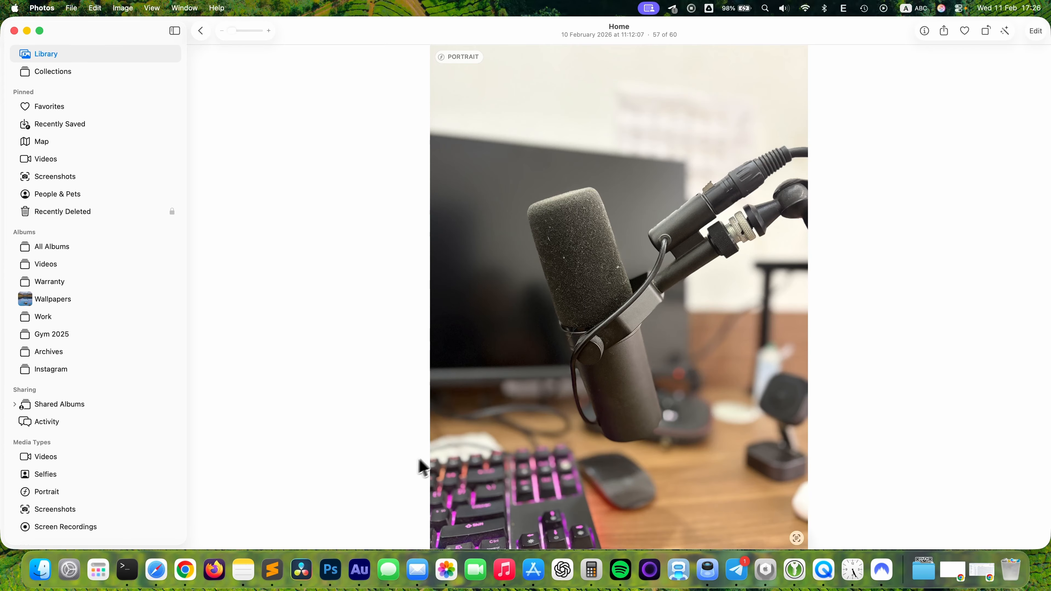
click(1039, 33)
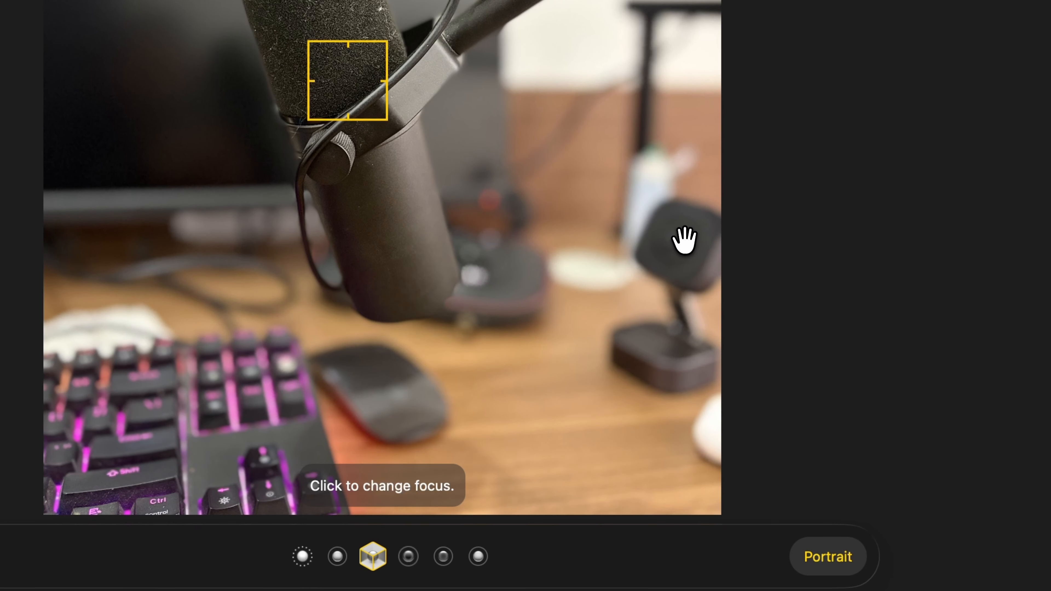
click(684, 240)
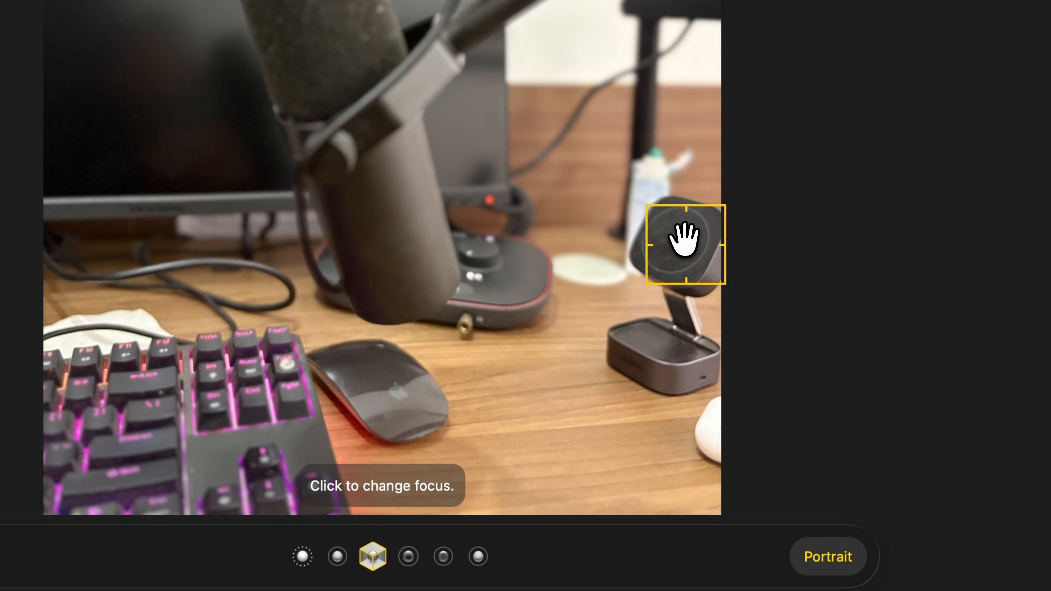
click(399, 391)
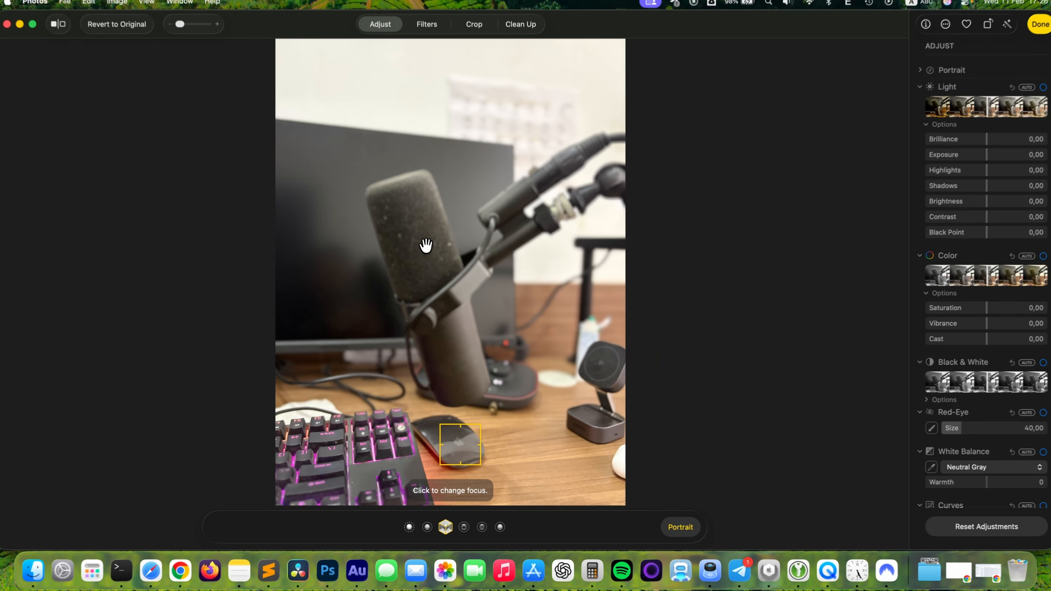
click(334, 10)
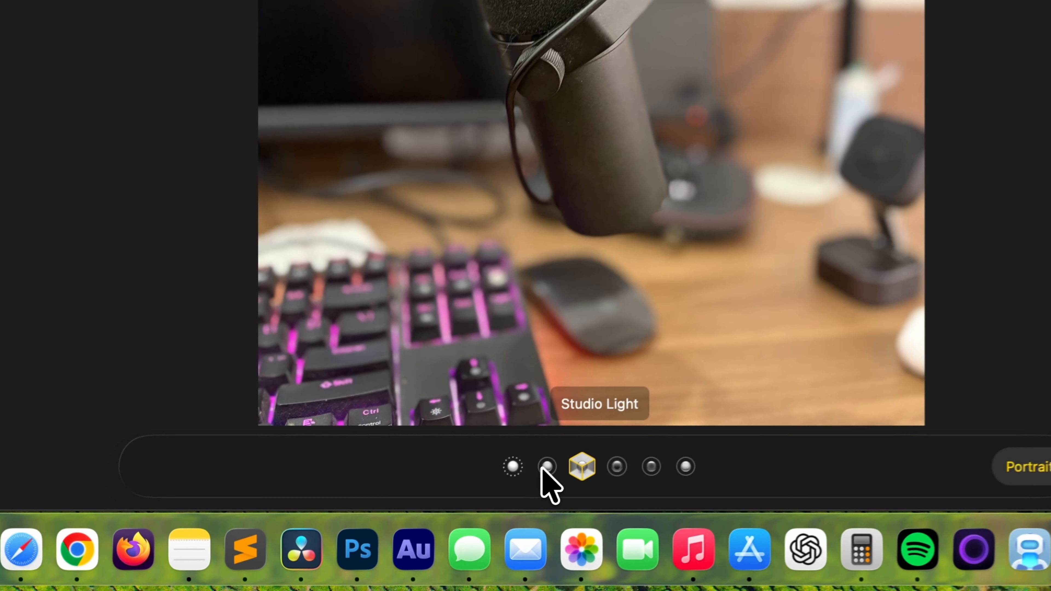
- Try the Studio Light effect on the portrait and switch it to Natural Light
click(546, 467)
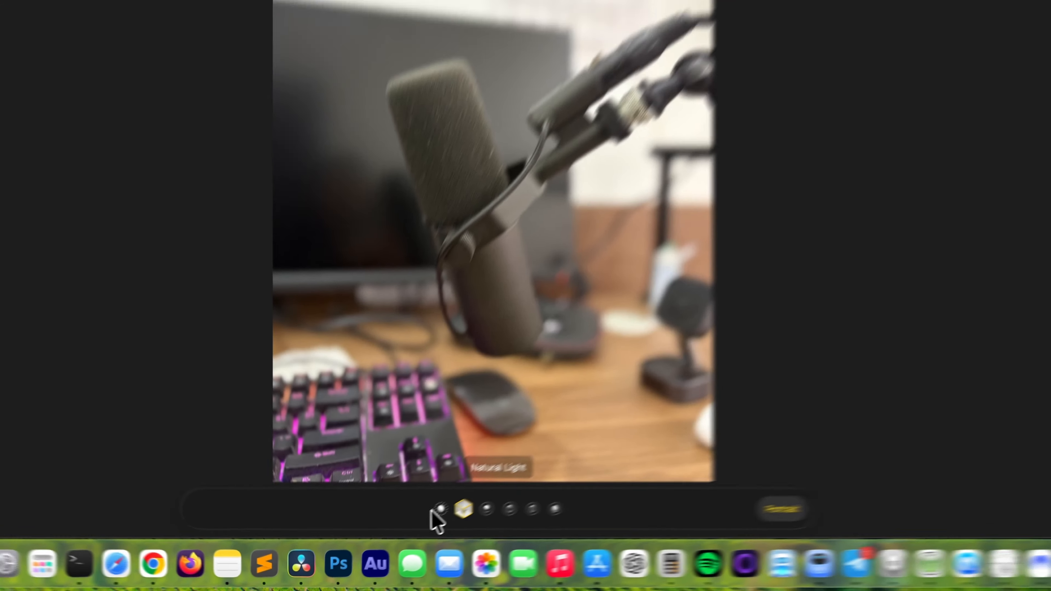
click(441, 510)
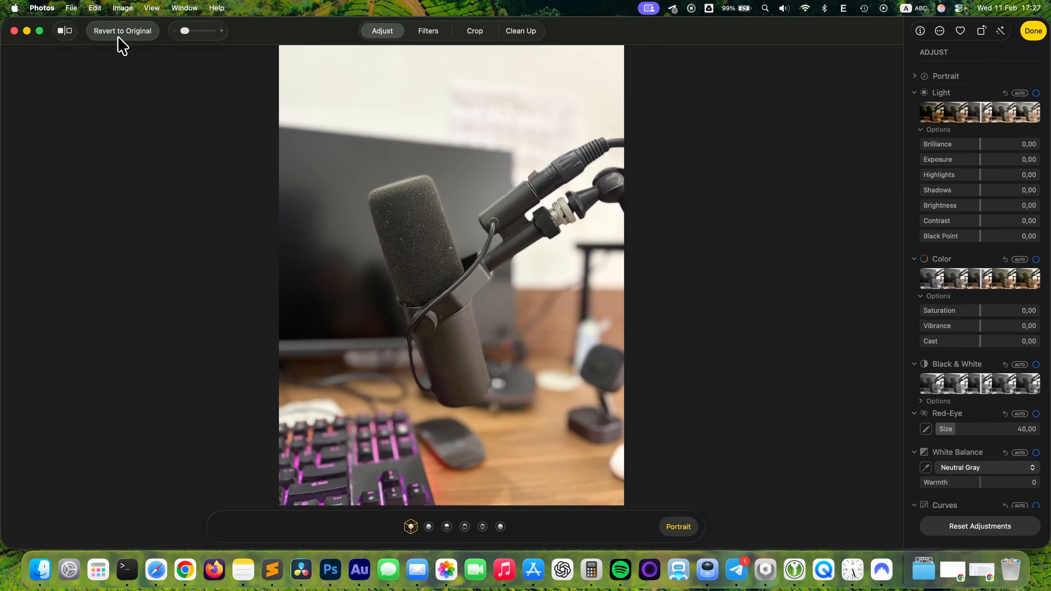
- Revert the microphone portrait to its original, finish editing and return to the photo library
click(119, 36)
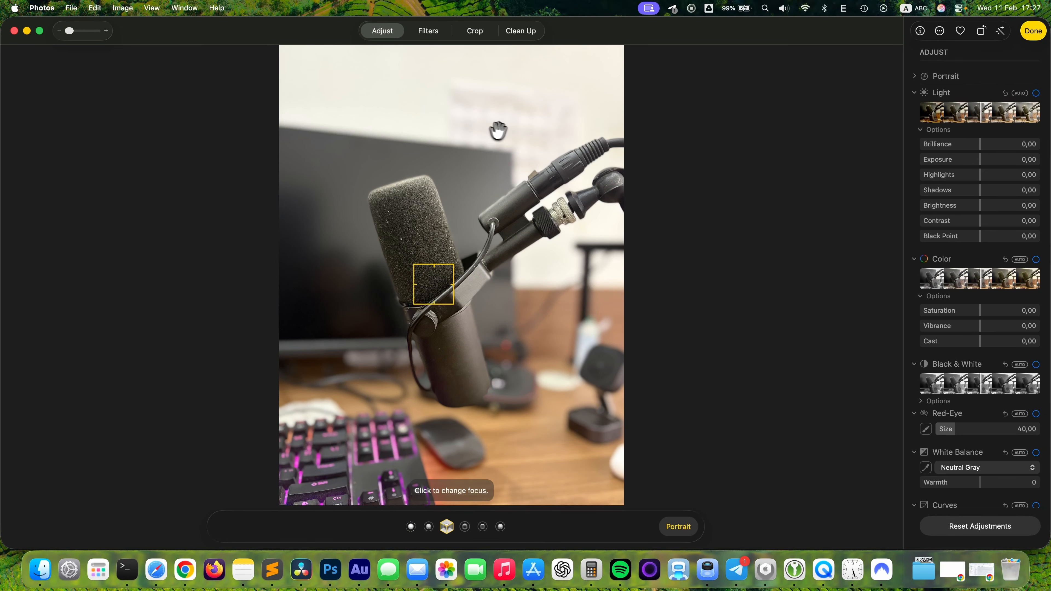
click(1035, 32)
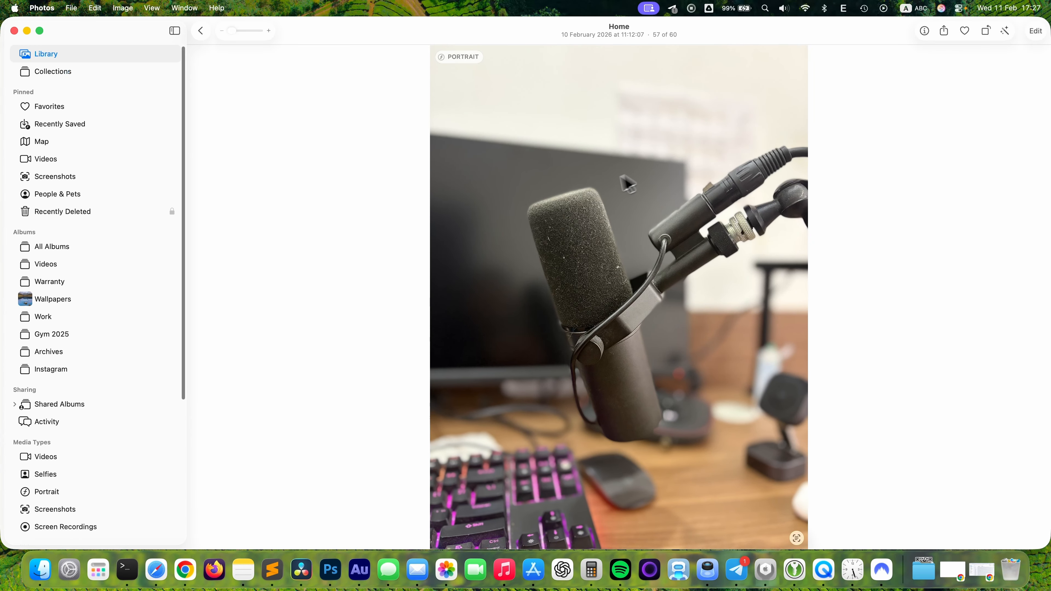
click(204, 32)
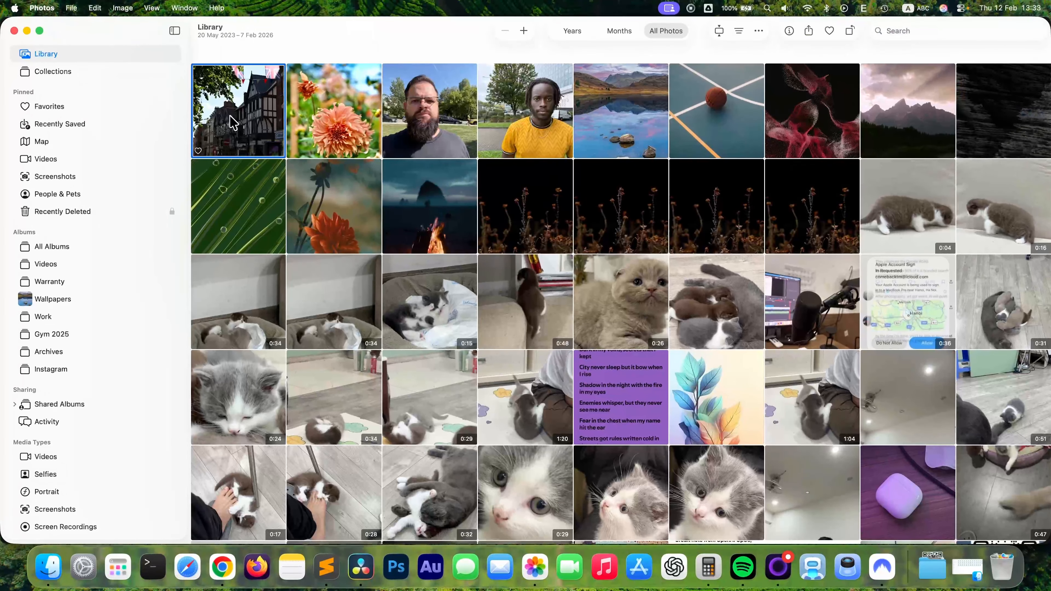
- Open the street photo with the British flags for editing and collapse its Light, Color and Black & White adjustments
double_click(234, 124)
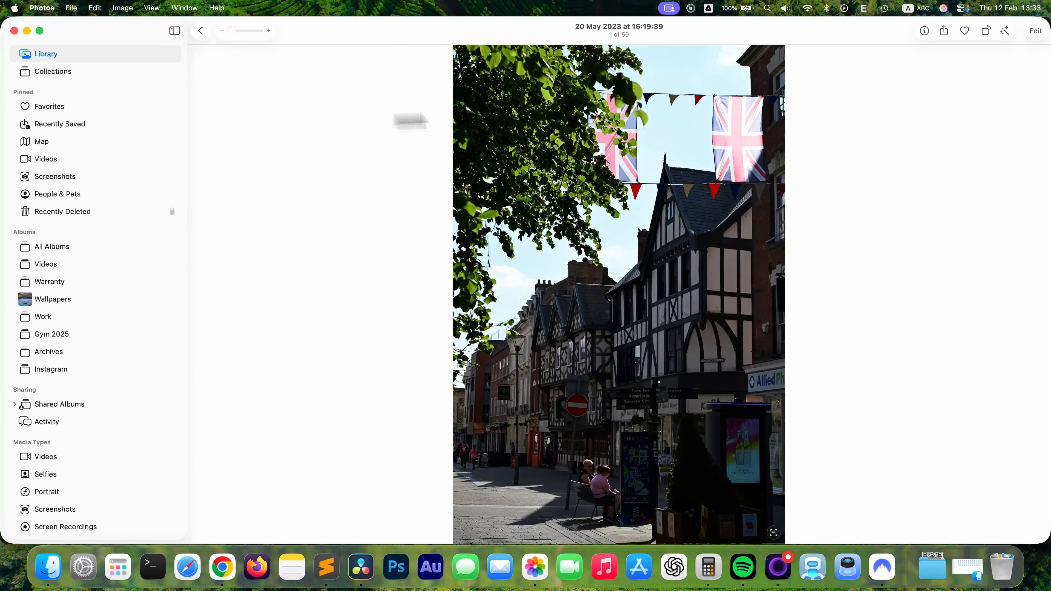
click(1039, 32)
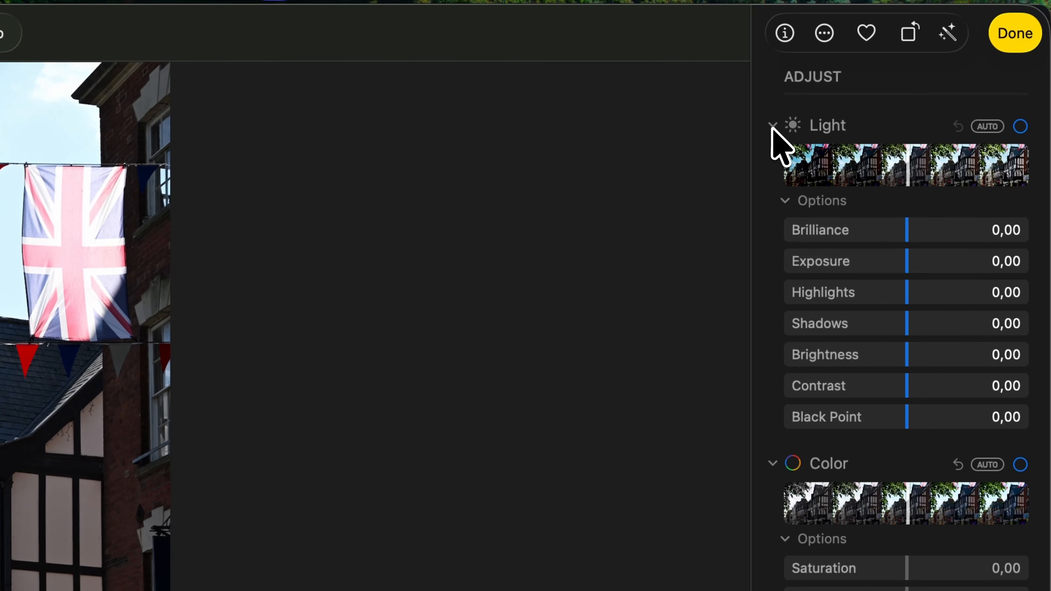
click(773, 126)
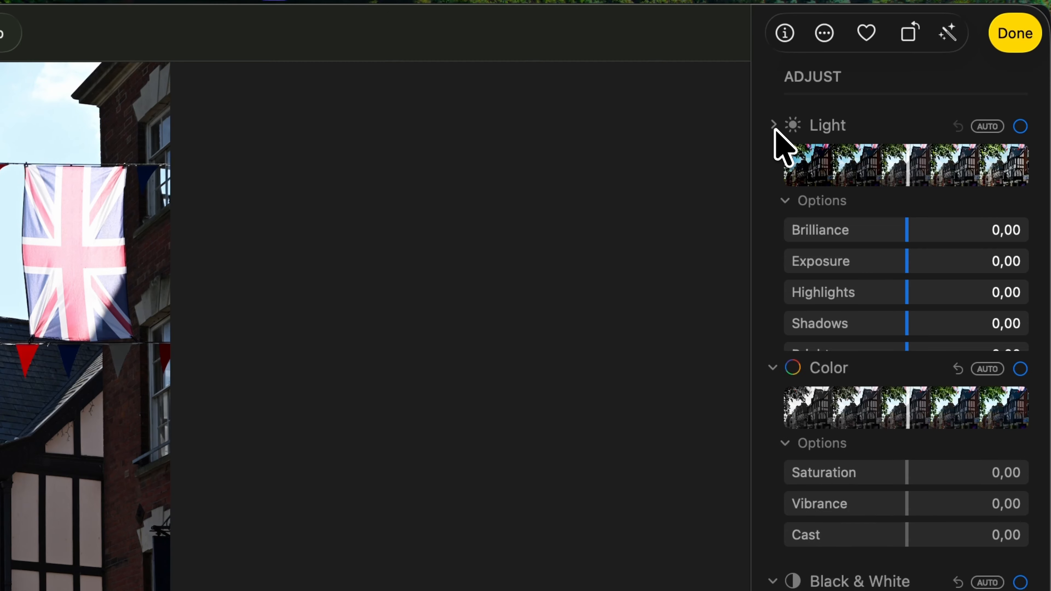
click(772, 157)
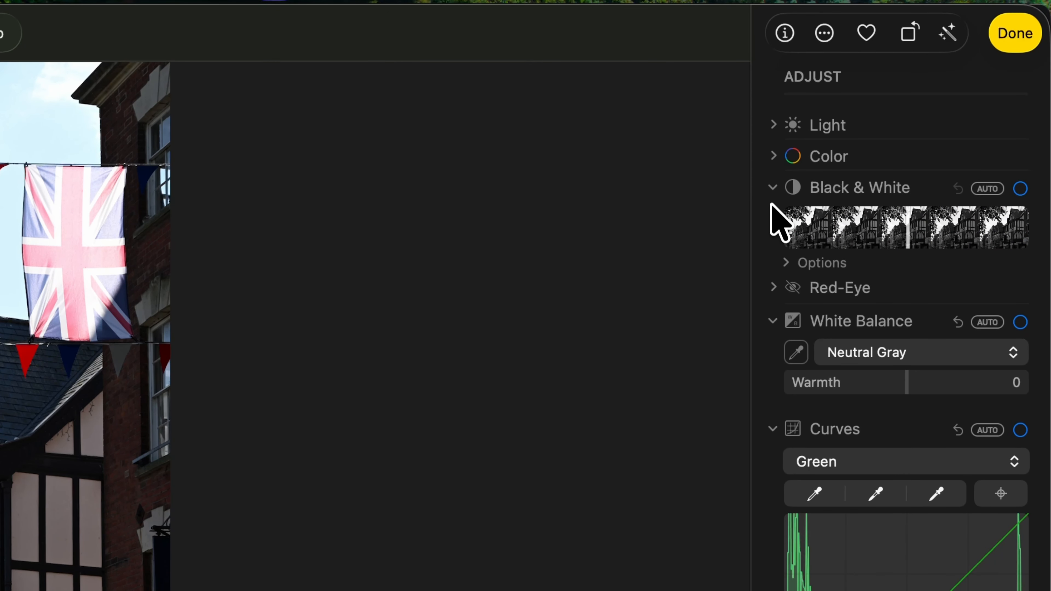
click(773, 188)
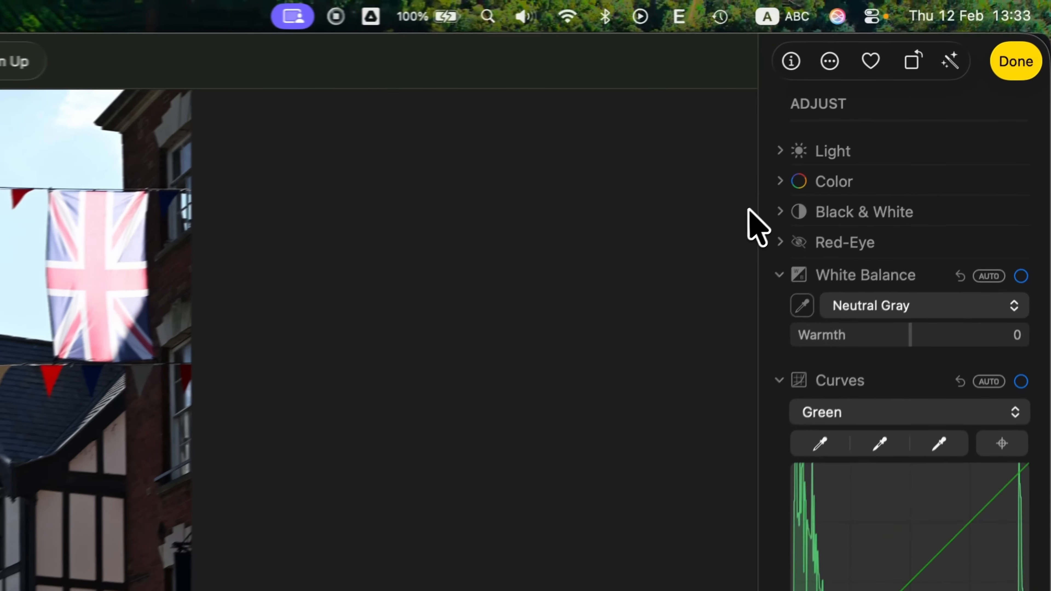
- Auto-enhance the street photo and expand its Light adjustments
click(948, 66)
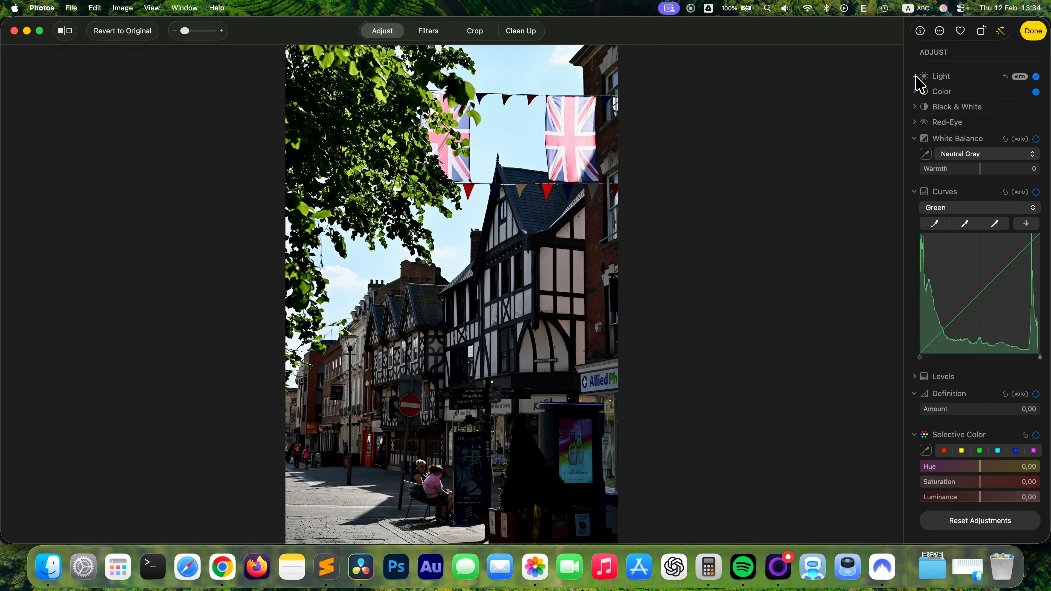
click(915, 76)
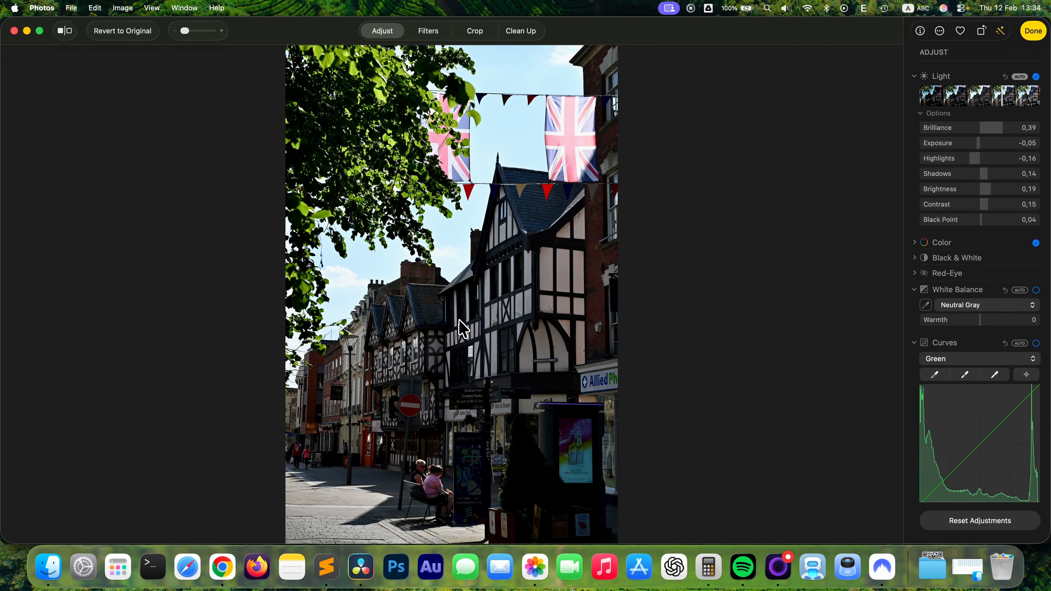
- Examine the enhanced photo's timber-framed facades, seated people and shop signs in close detail
key(z)
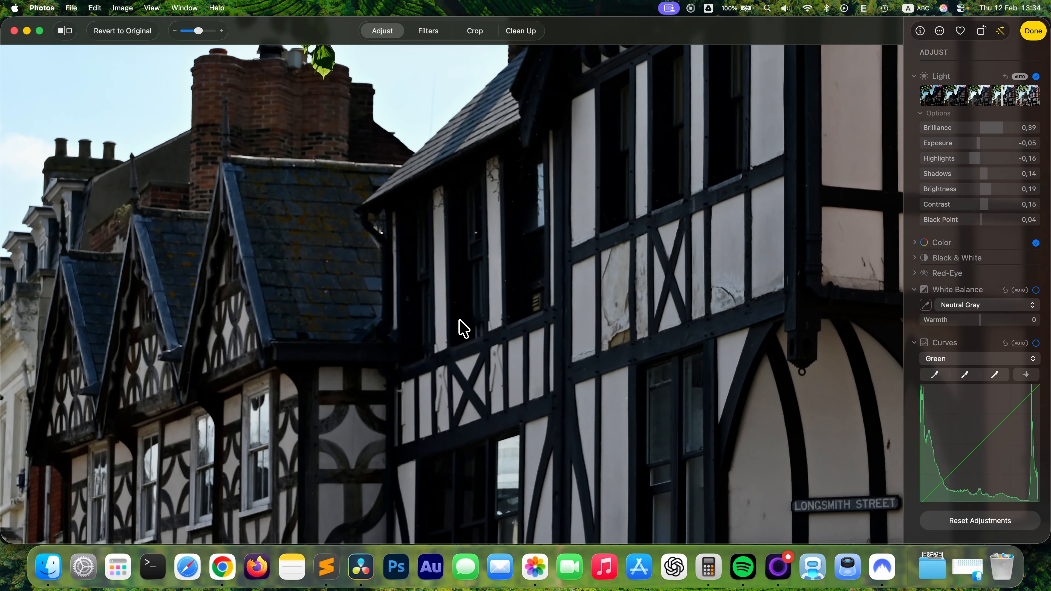
key(z)
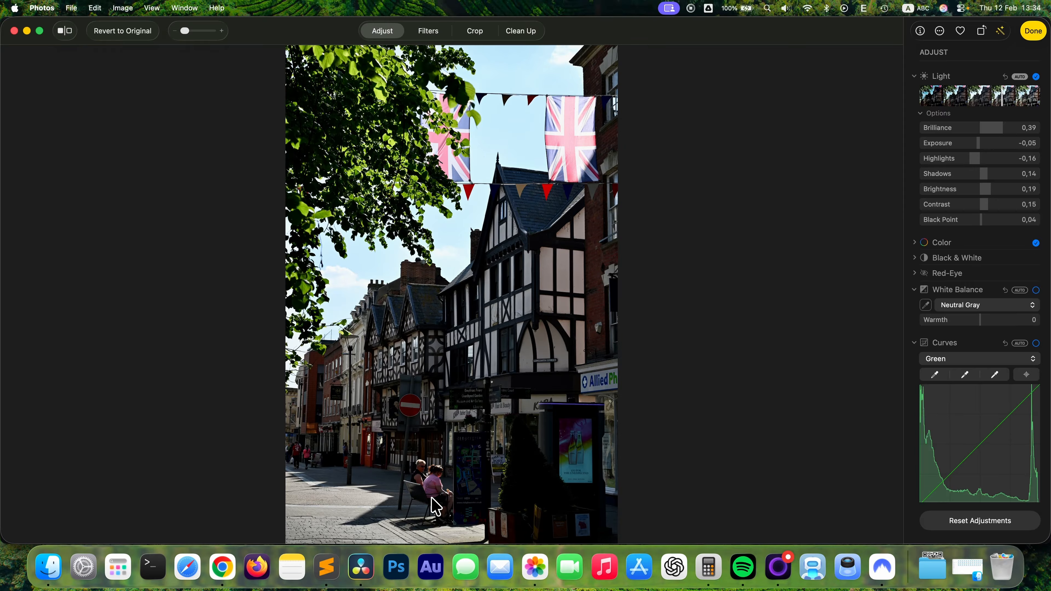
key(z)
key(z)
key(z)
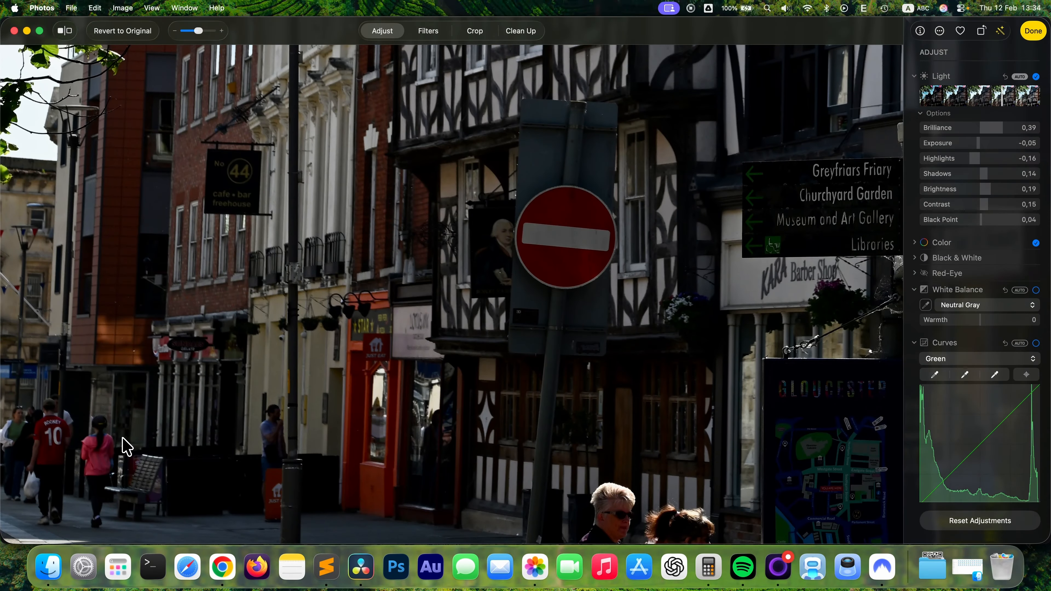
key(z)
key(z)
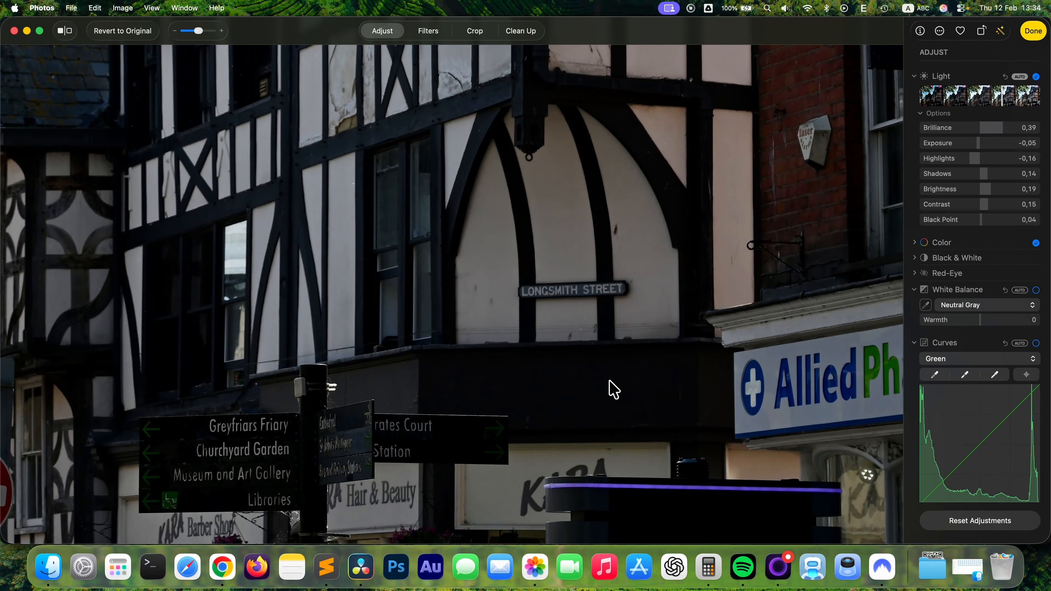
scroll(614, 389, down, 10)
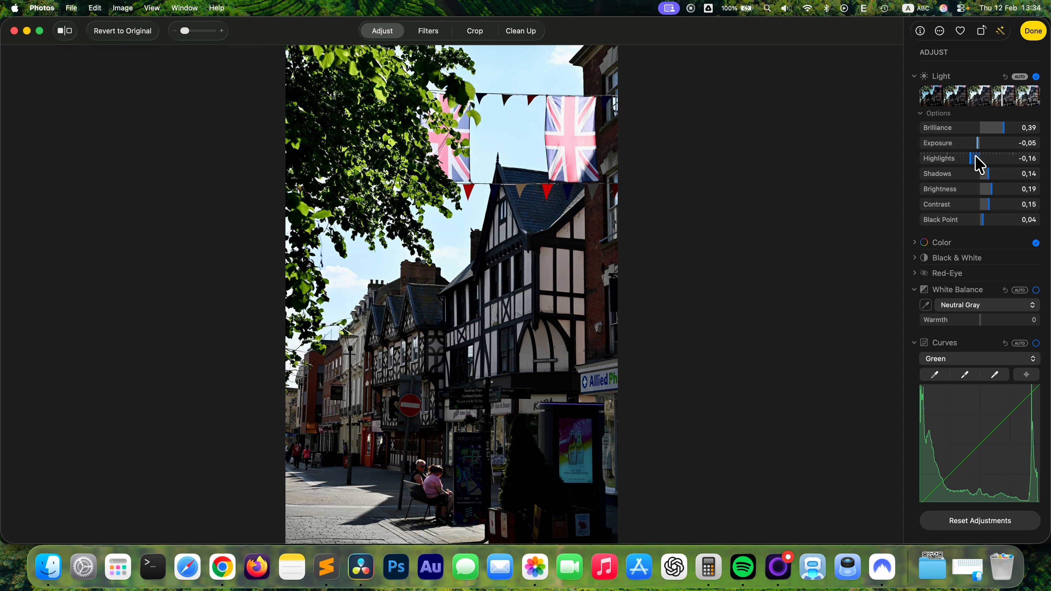
- Try the white balance Warmth at 100 and set it back to 0
scroll(953, 356, down, 3)
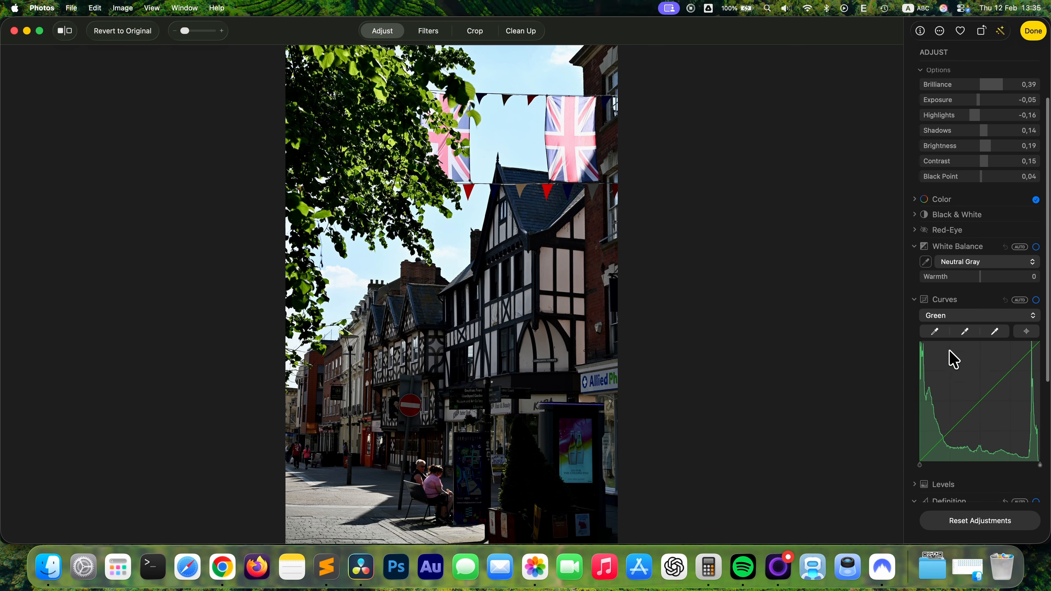
scroll(953, 357, up, 3)
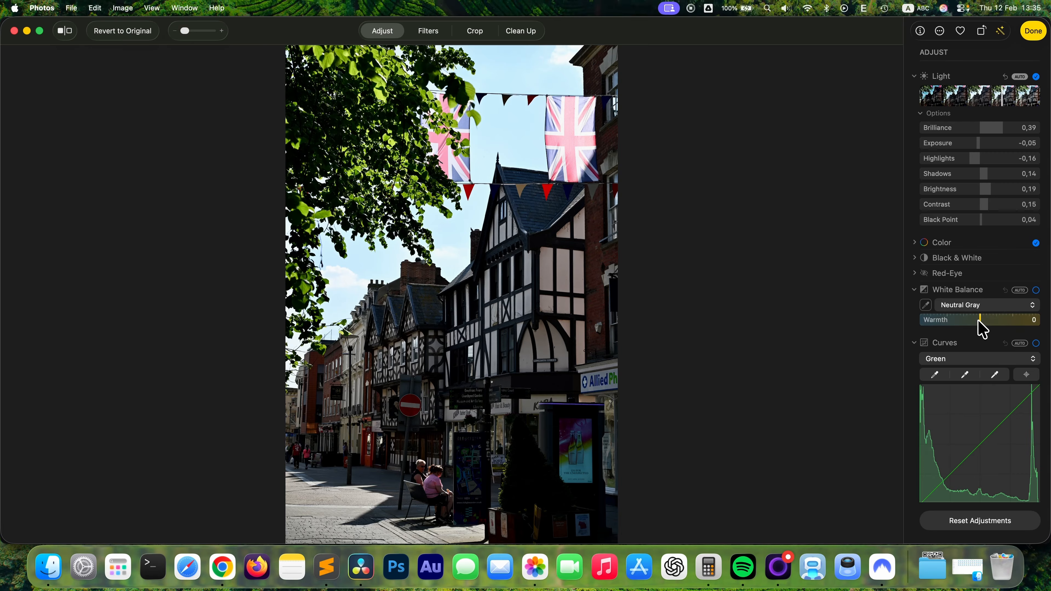
drag(980, 325, 1037, 321)
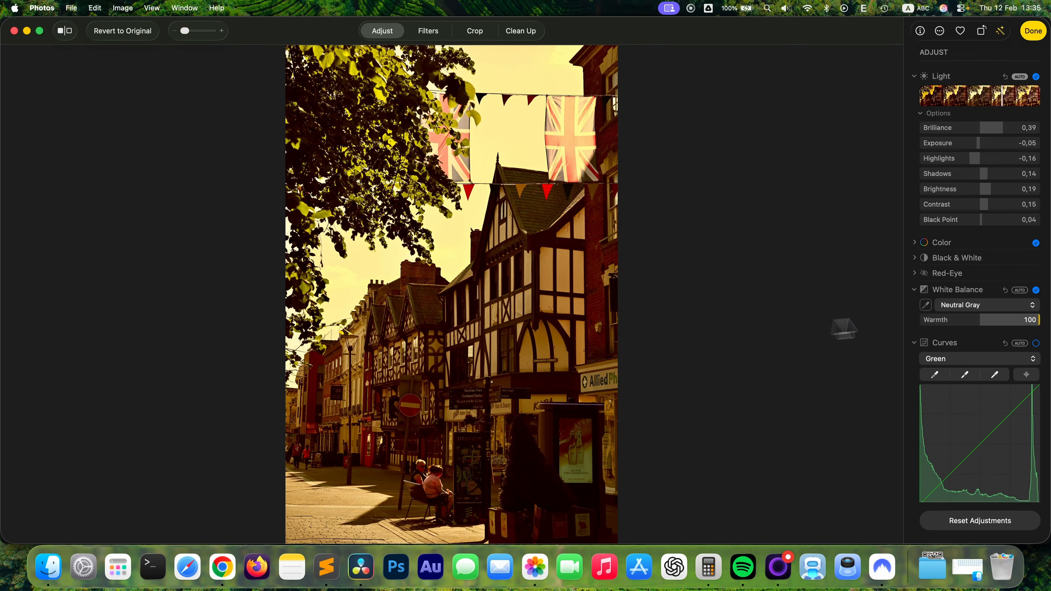
drag(1023, 328, 980, 325)
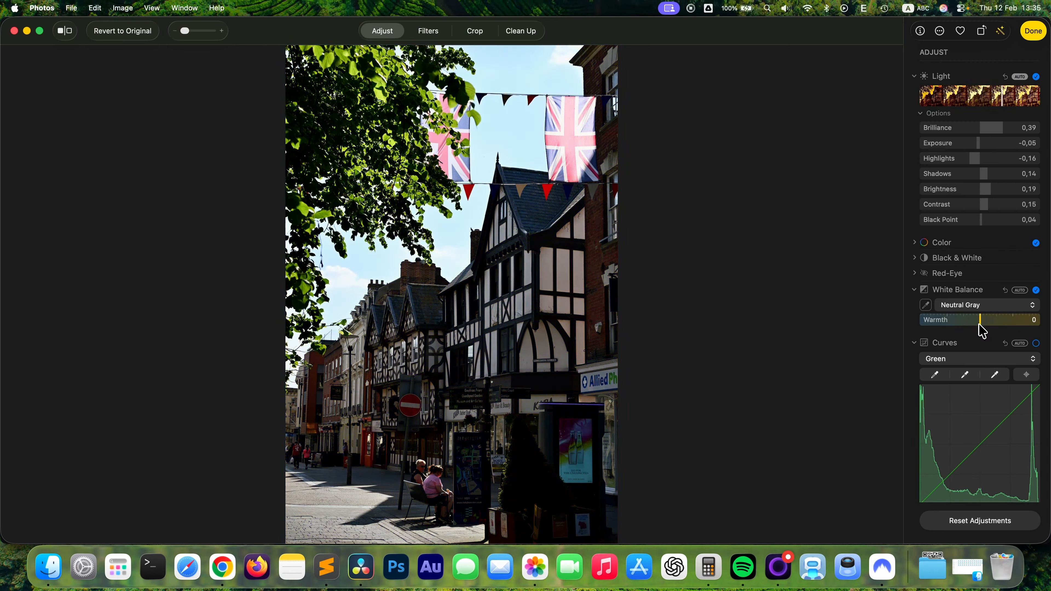
- Try Skin Tone white balance sampled from the seated person's face, and switch the mode back to Neutral Gray
click(982, 305)
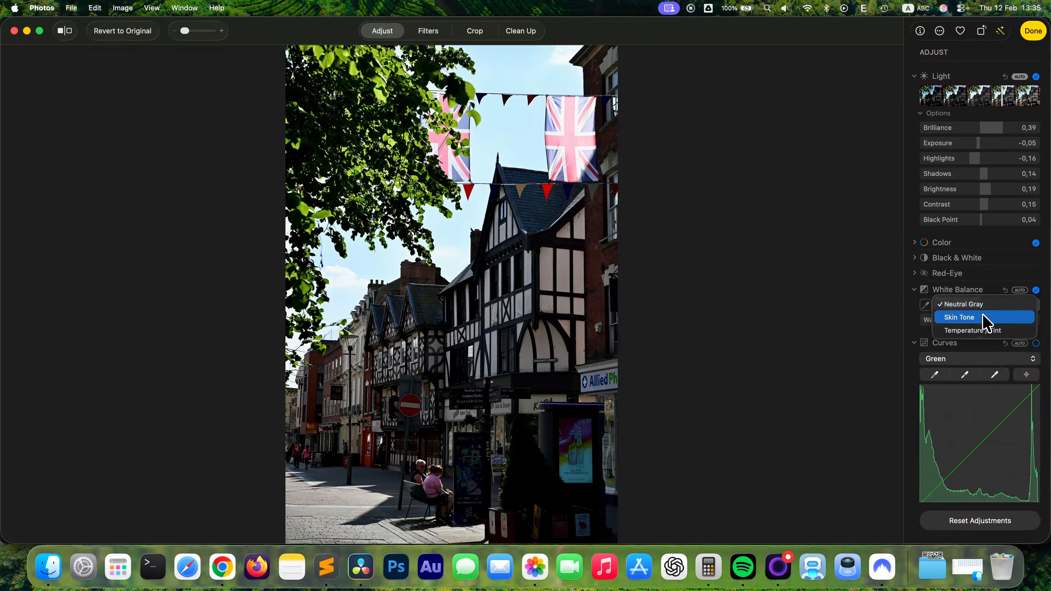
click(984, 317)
click(926, 305)
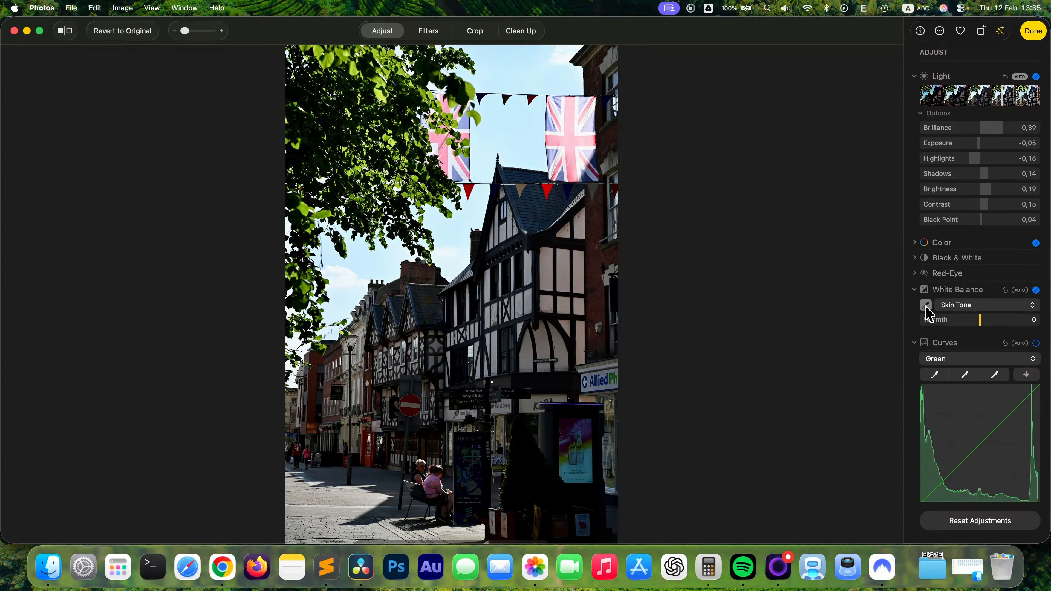
click(419, 481)
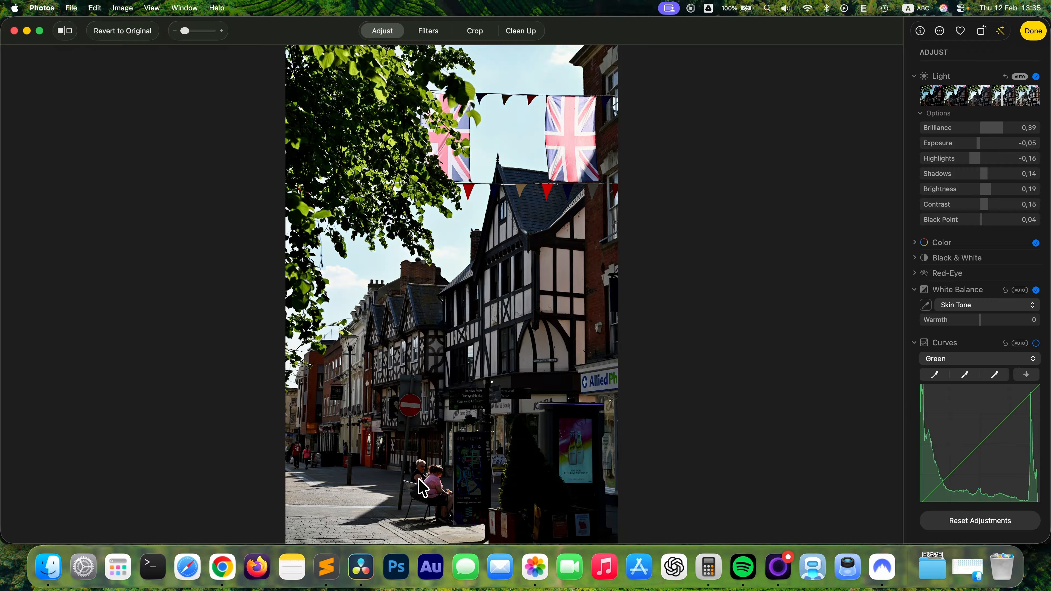
click(973, 306)
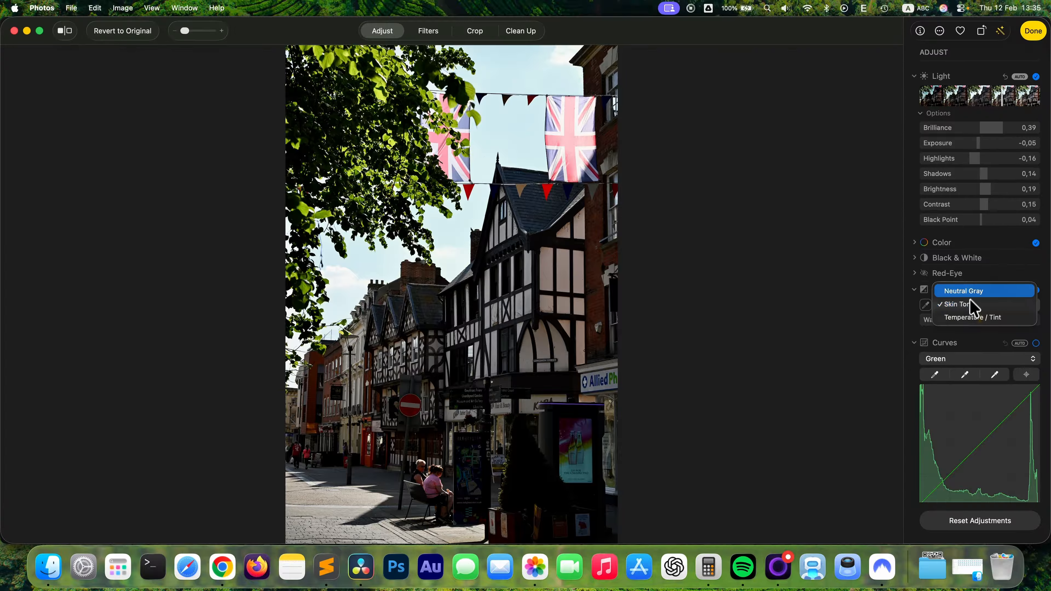
click(977, 295)
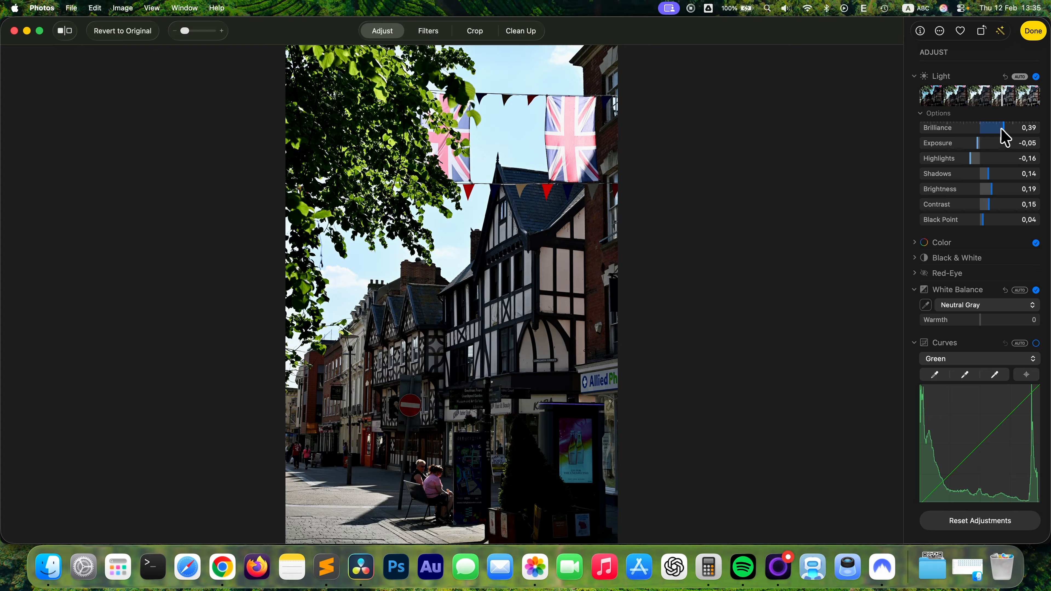
- Set Brilliance to 1,00, Highlights to -0,49 and Shadows to 0,39, and check the flags and sky
drag(1008, 136, 1045, 131)
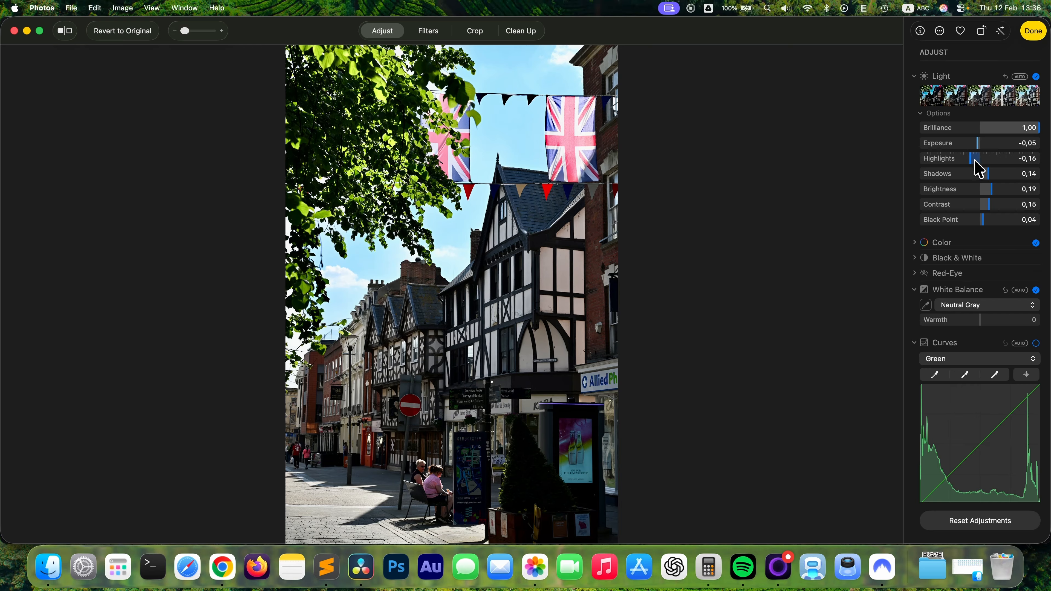
drag(972, 160, 1004, 179)
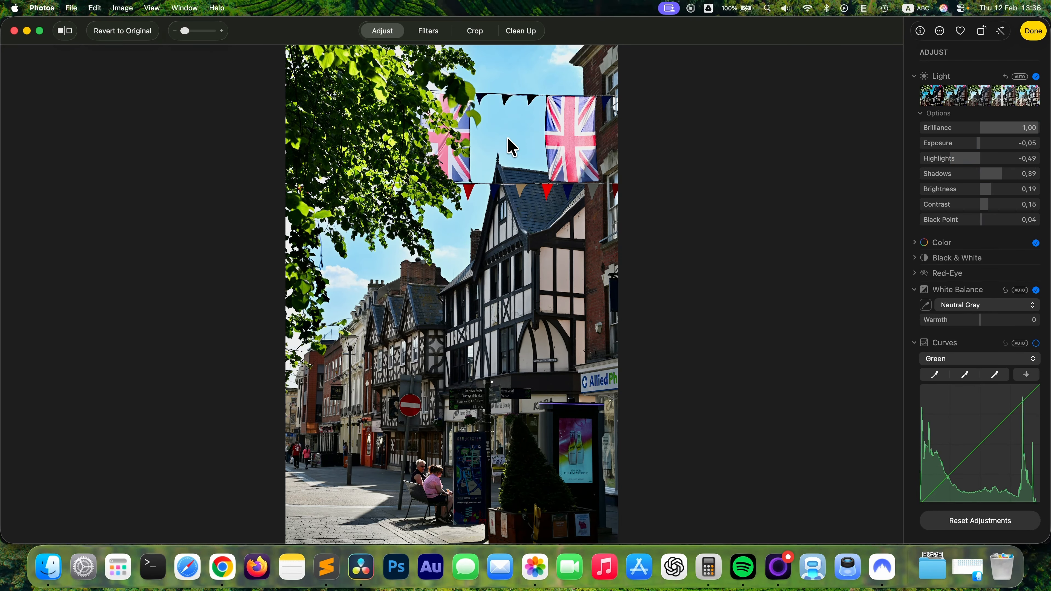
key(z)
scroll(508, 138, up, 4)
scroll(508, 138, right, 2)
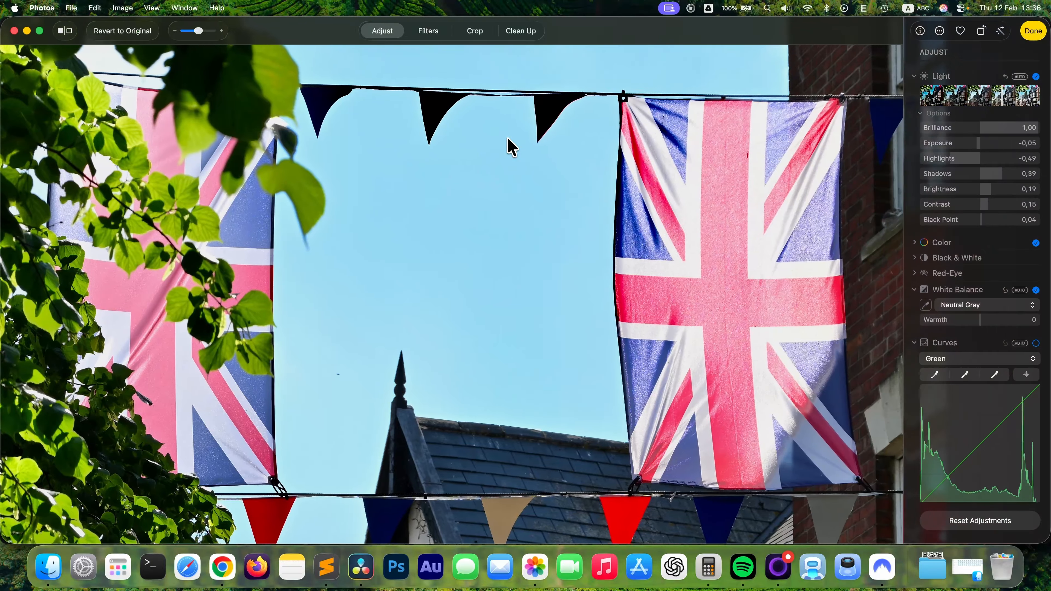
scroll(508, 138, right, 1)
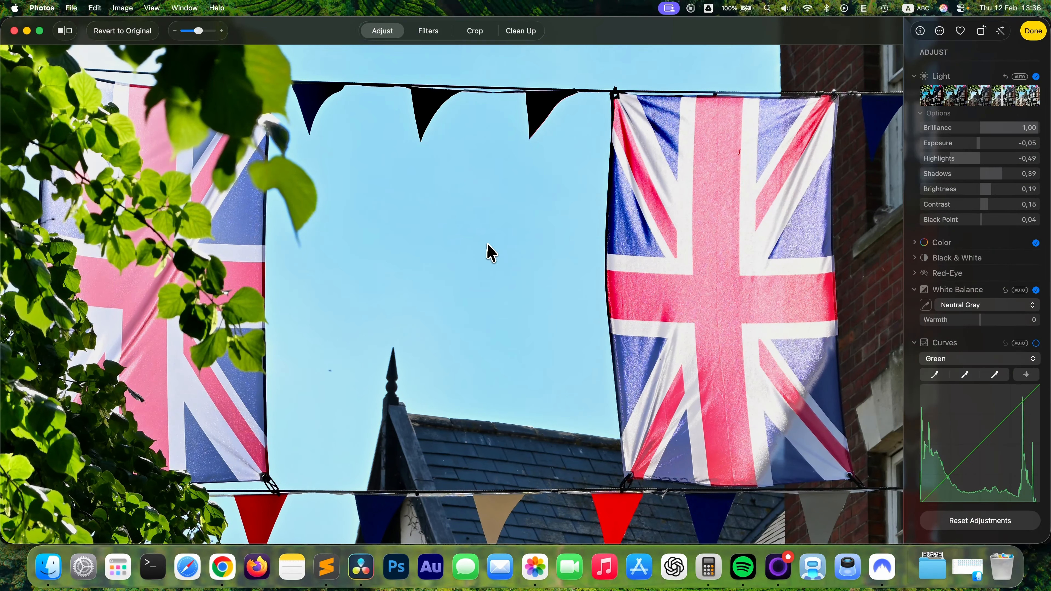
- Compare the edited flags and sky with the original photo, and set Exposure to 0,06 and Contrast to 0,18
scroll(629, 254, right, 2)
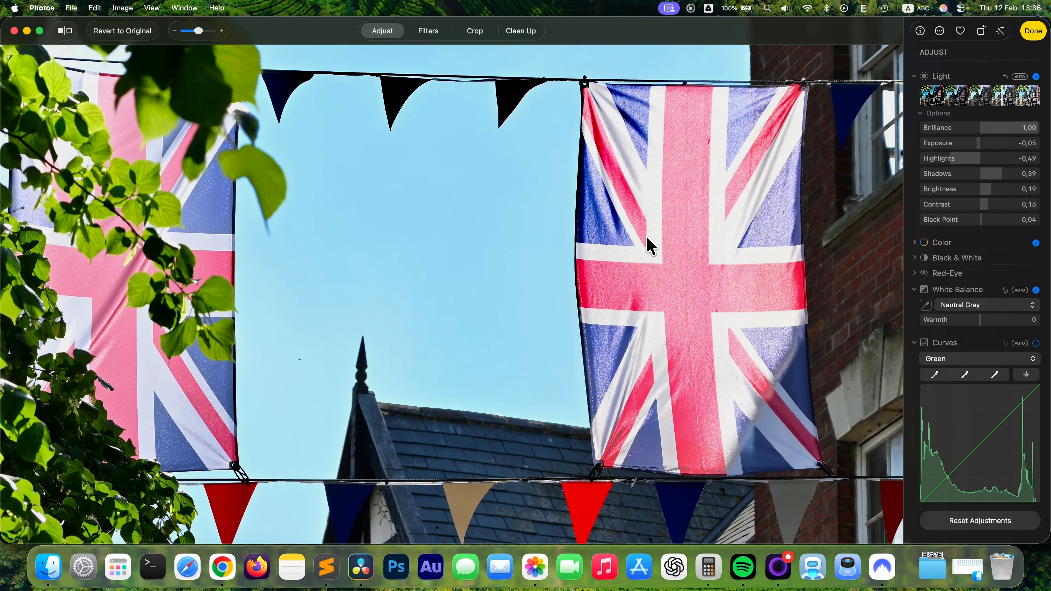
key(m)
key(m)
key(z)
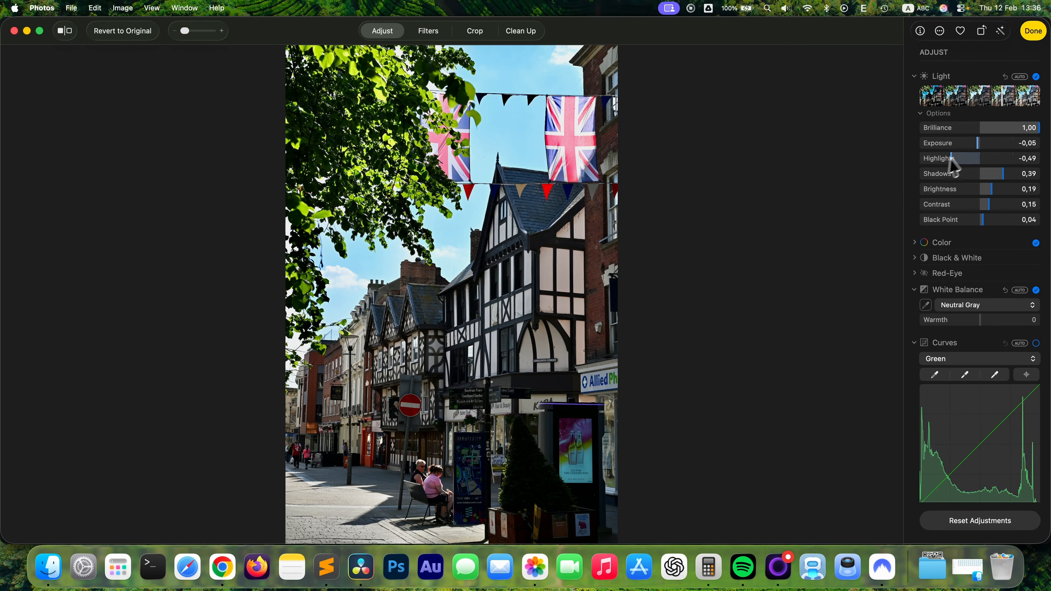
drag(979, 145, 988, 152)
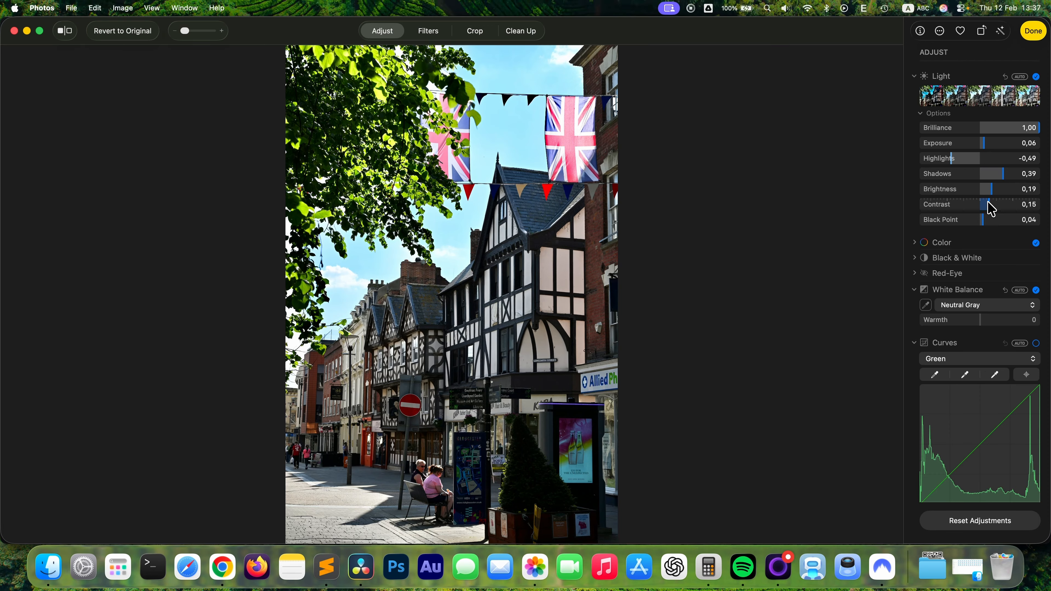
drag(990, 204, 992, 203)
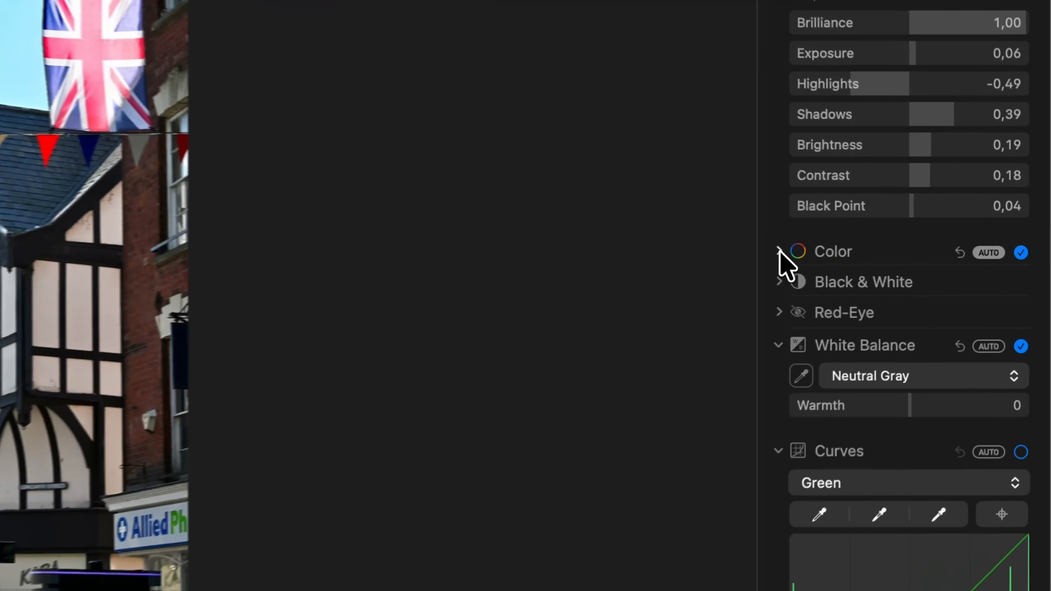
- Expand the Color options and adjust the photo's Saturation and Vibrance
click(915, 242)
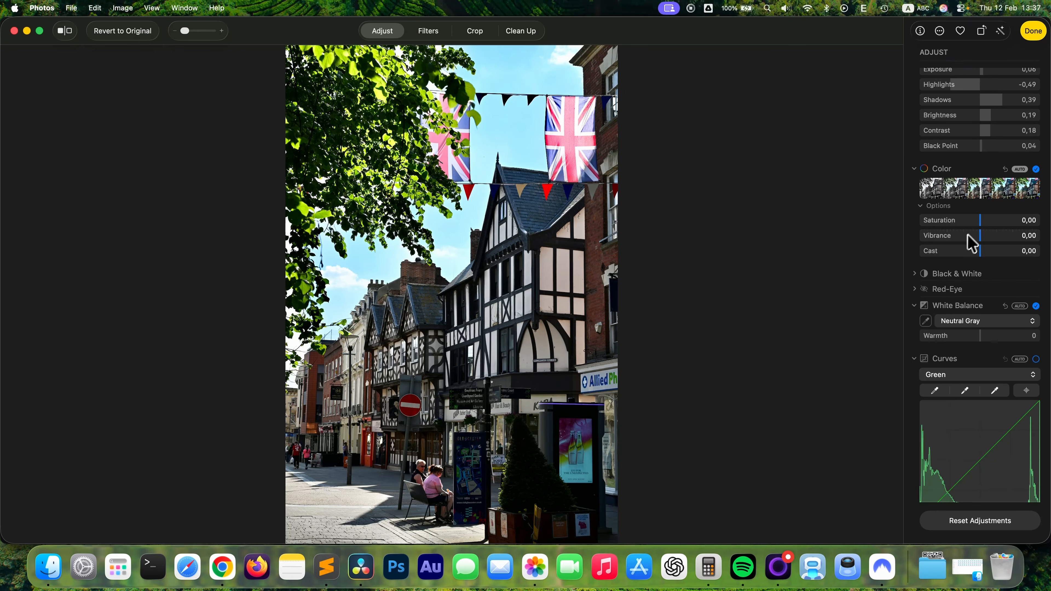
mouse_move(982, 223)
mouse_down()
mouse_move(1014, 223)
mouse_move(983, 230)
mouse_up()
mouse_move(982, 235)
mouse_down()
mouse_move(1026, 235)
mouse_move(963, 248)
mouse_move(990, 238)
mouse_up()
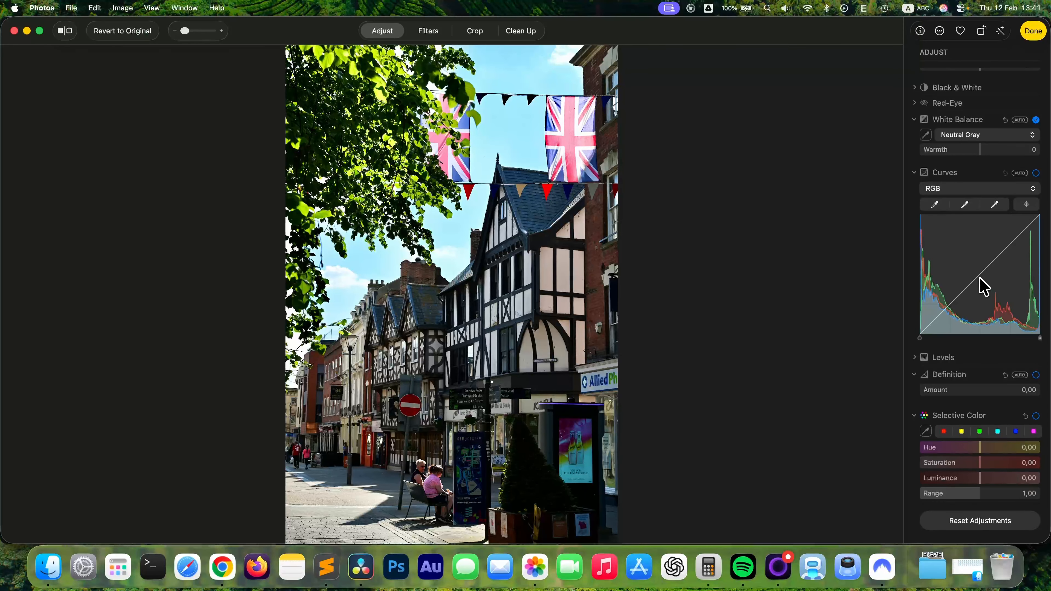
- Try bending the RGB curve to brighten and then darken the photo, and reset the curve
drag(979, 278, 964, 270)
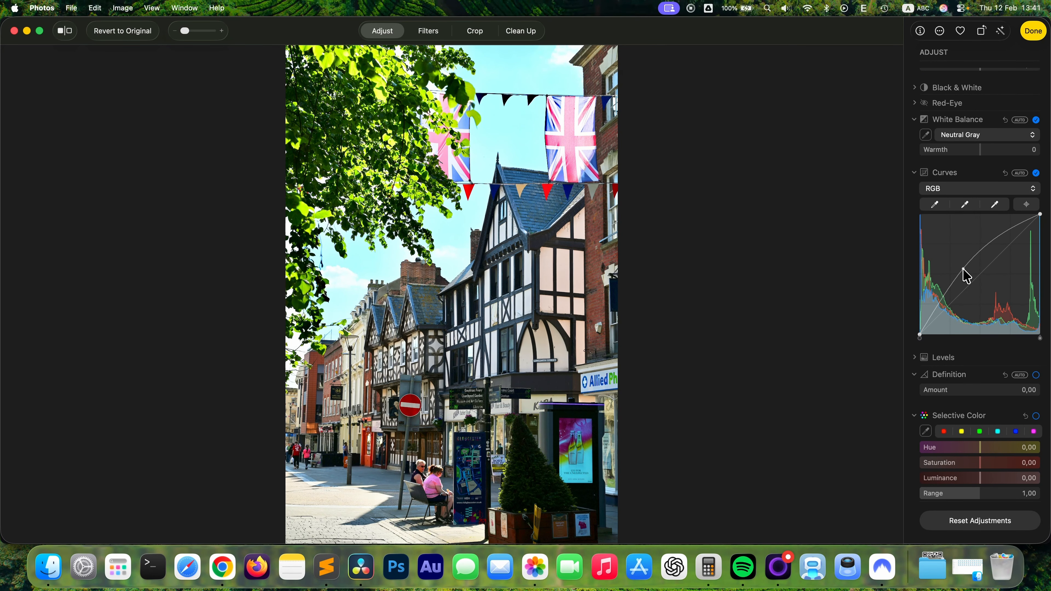
drag(965, 273, 997, 292)
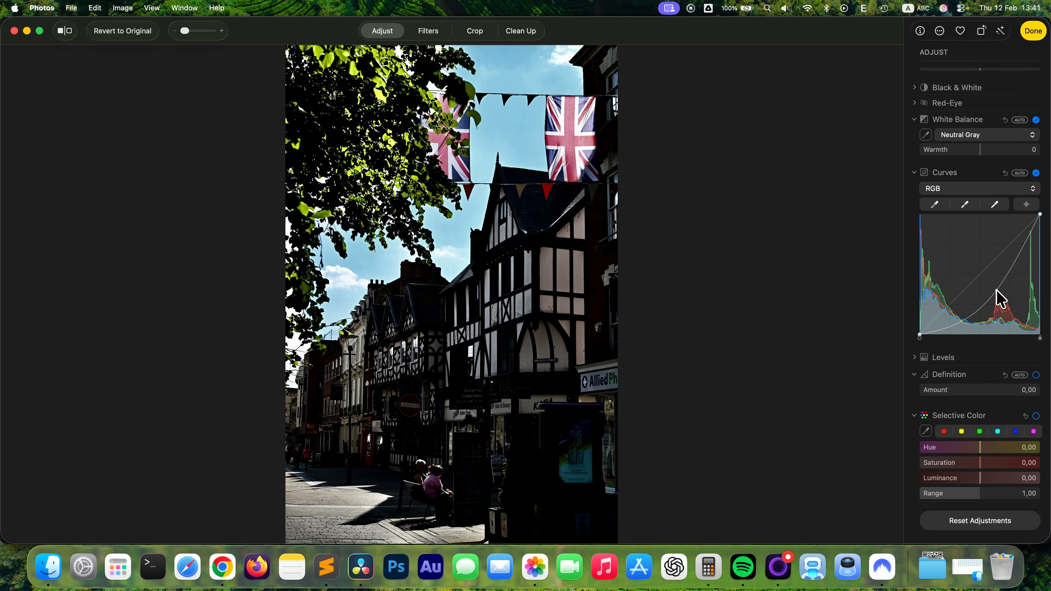
click(1005, 173)
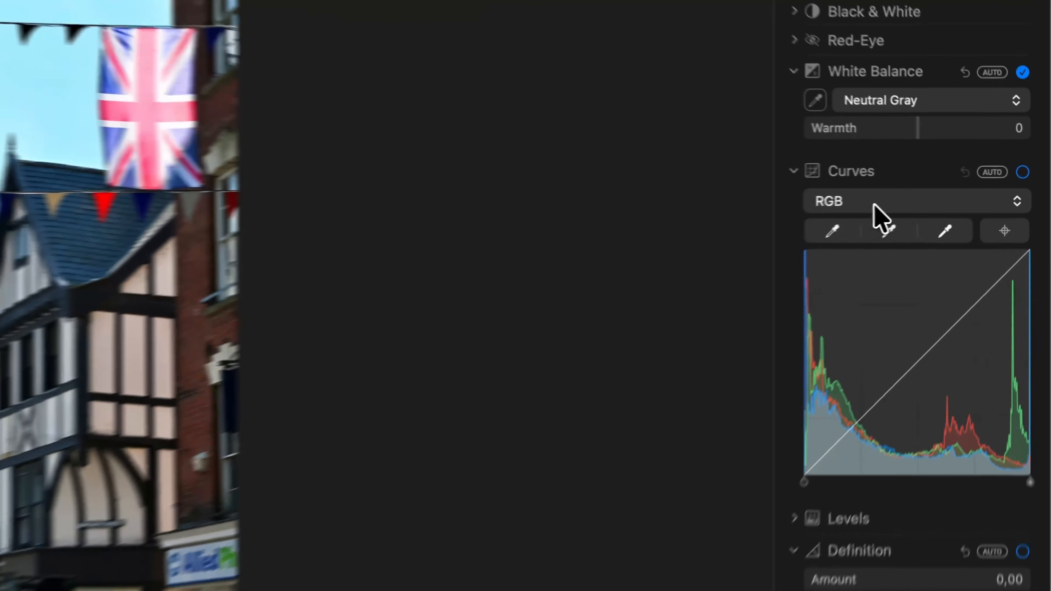
- Try lowering and raising the midtones of the Green channel curve, and reset the curves
click(874, 205)
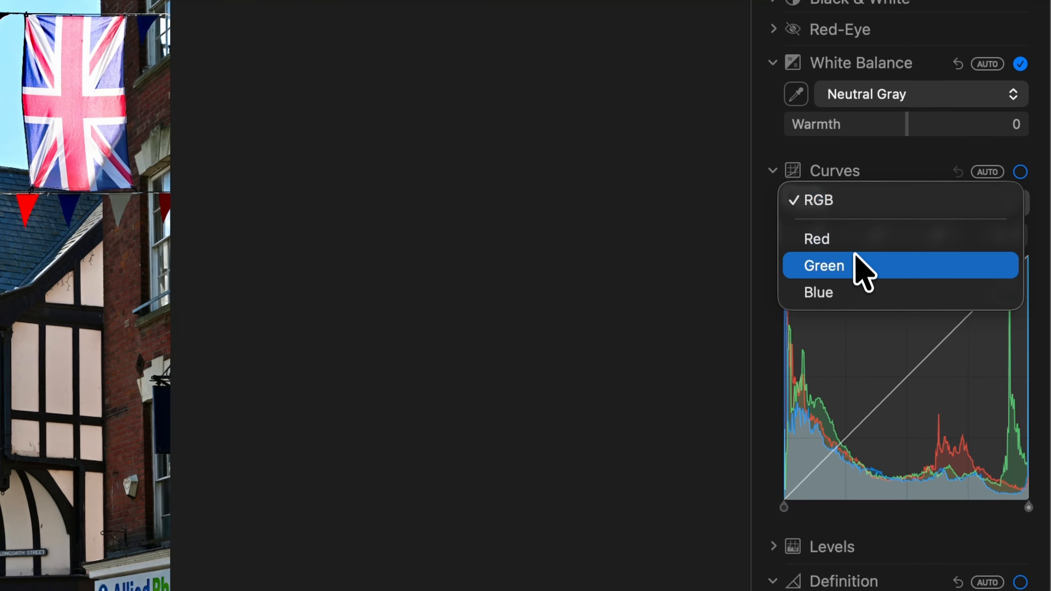
click(863, 269)
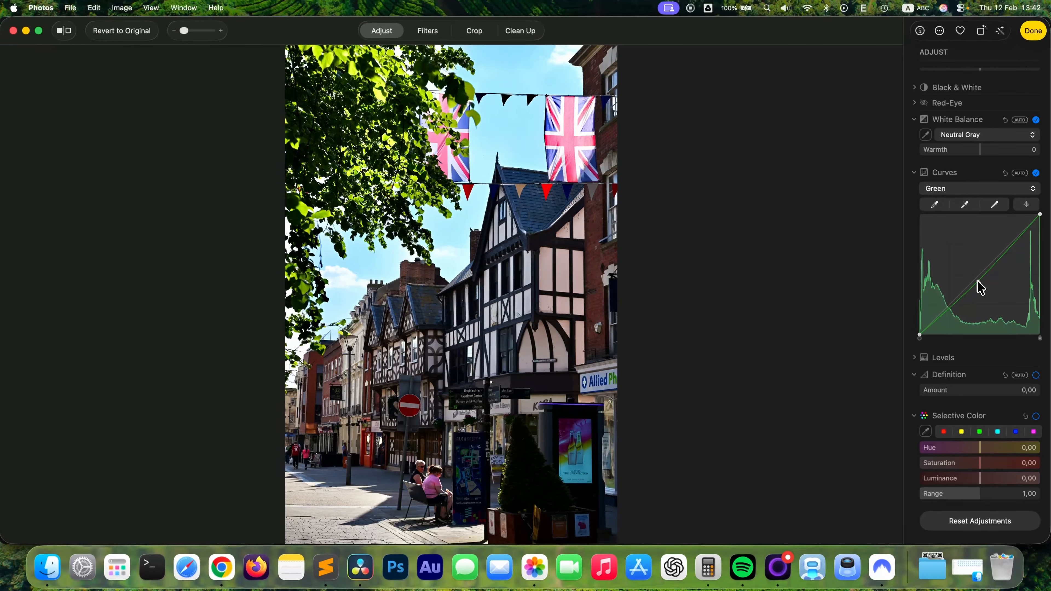
drag(961, 300, 966, 307)
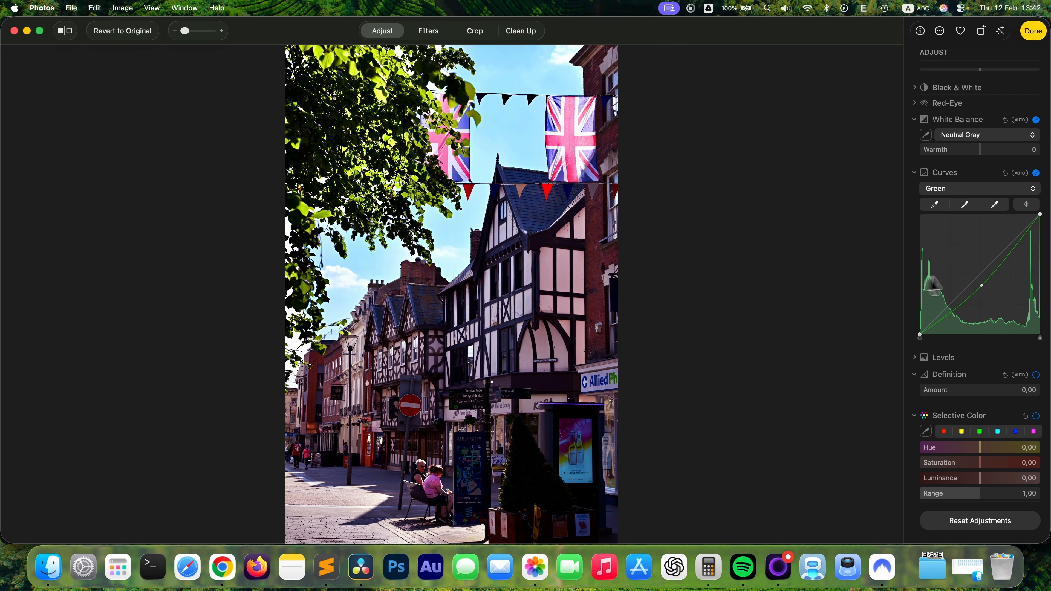
drag(983, 287, 962, 275)
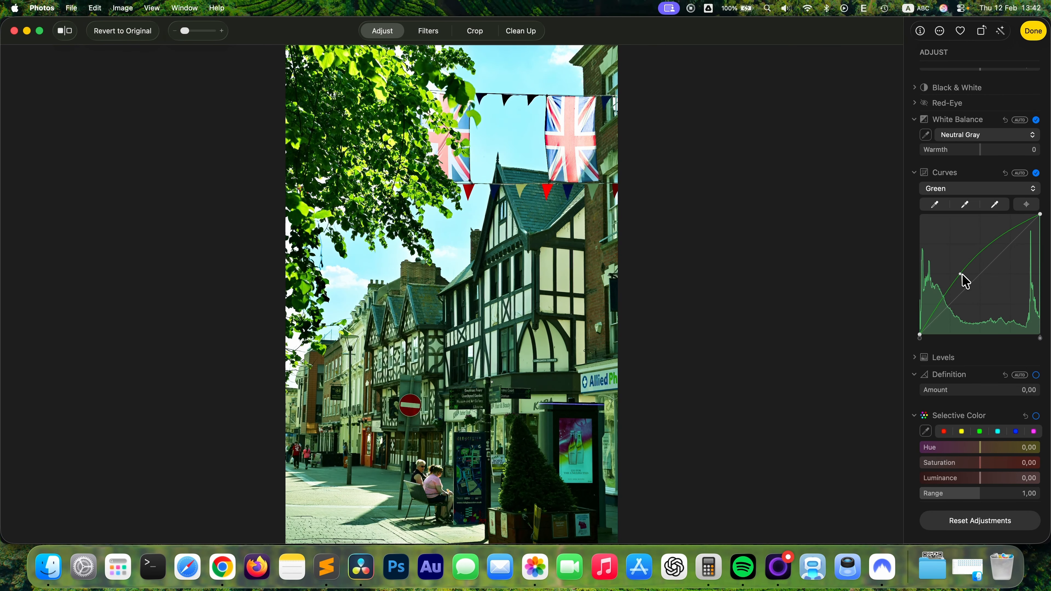
click(1007, 174)
- Try the magenta Selective Color Hue at 60,00, return it to 0,00, and adjust the magenta Saturation and Luminance
scroll(1008, 240, down, 3)
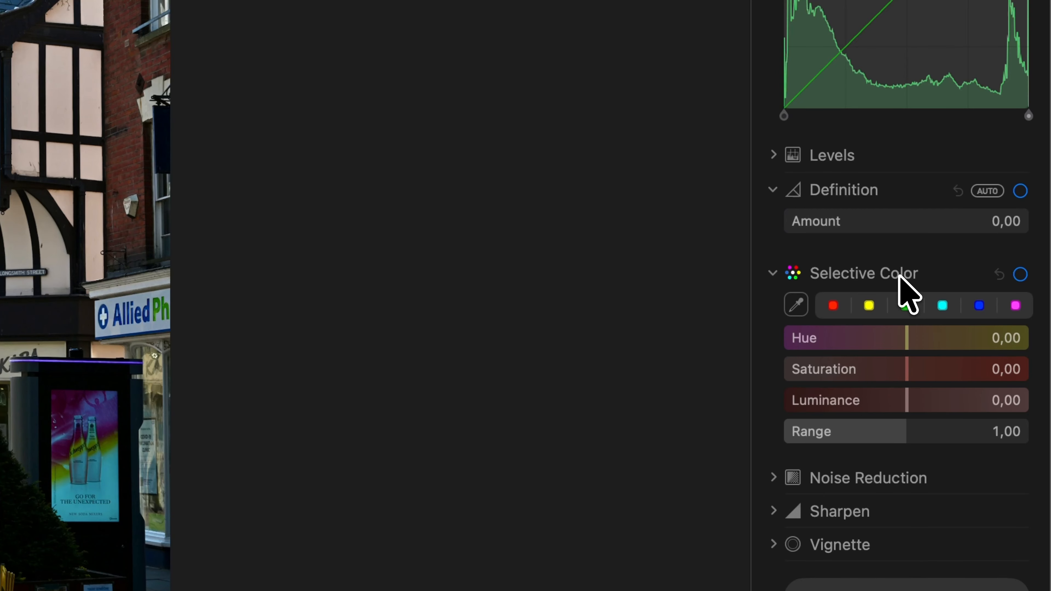
click(1019, 309)
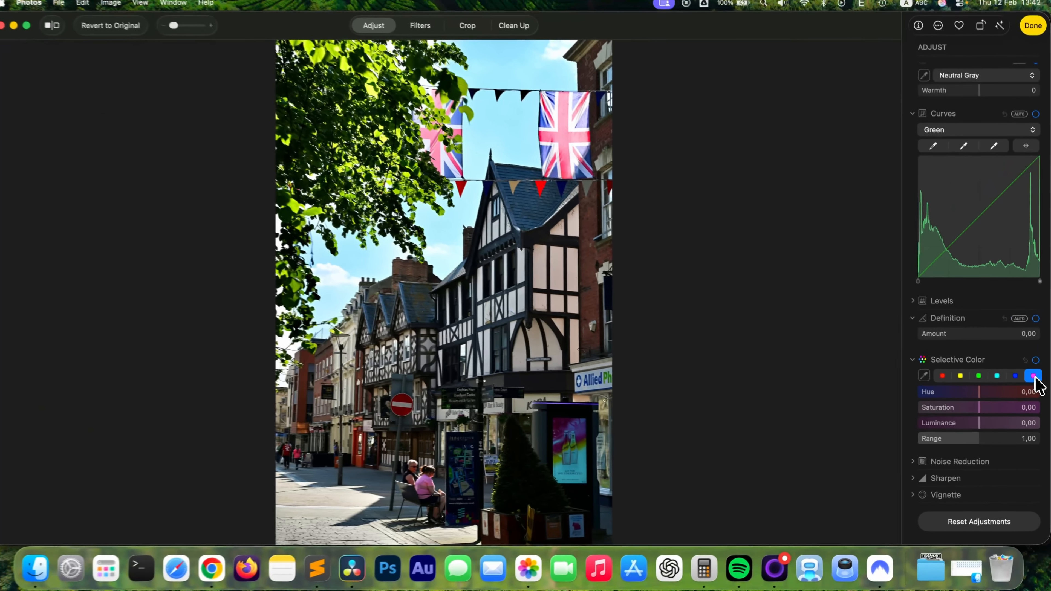
drag(980, 392, 1044, 402)
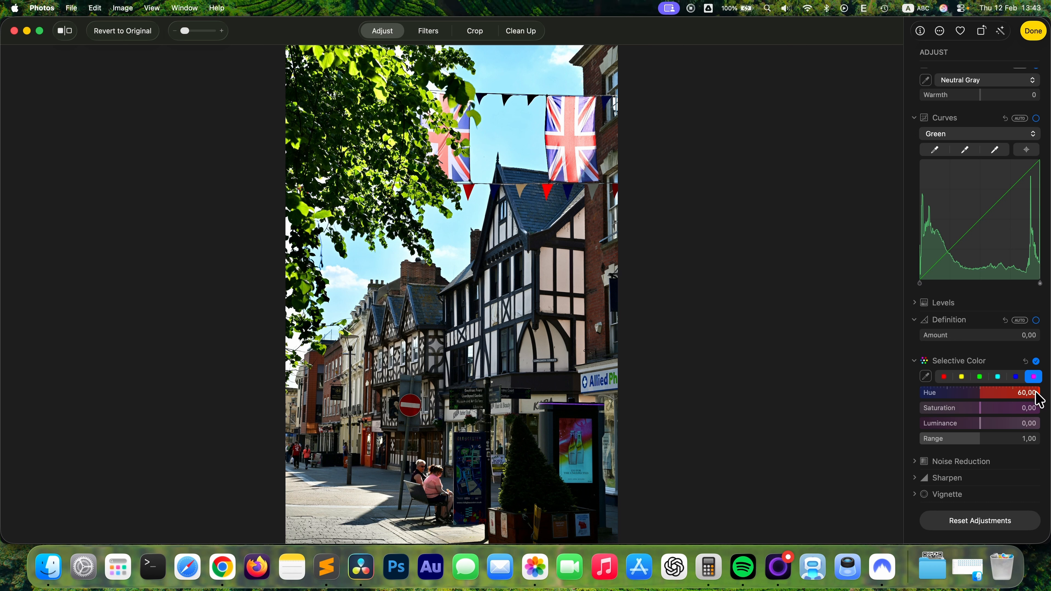
drag(1040, 400, 982, 403)
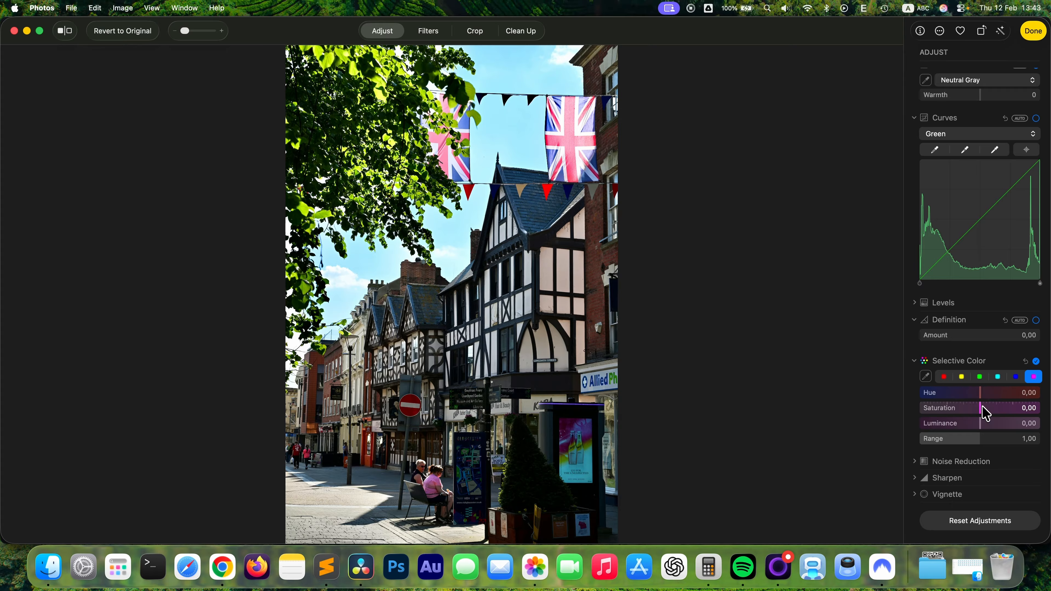
mouse_move(986, 414)
mouse_down()
mouse_move(1020, 409)
mouse_move(970, 408)
mouse_move(1035, 418)
mouse_move(989, 418)
mouse_up()
mouse_move(985, 431)
mouse_down()
mouse_move(1032, 431)
mouse_move(927, 433)
mouse_move(996, 431)
mouse_move(987, 431)
mouse_up()
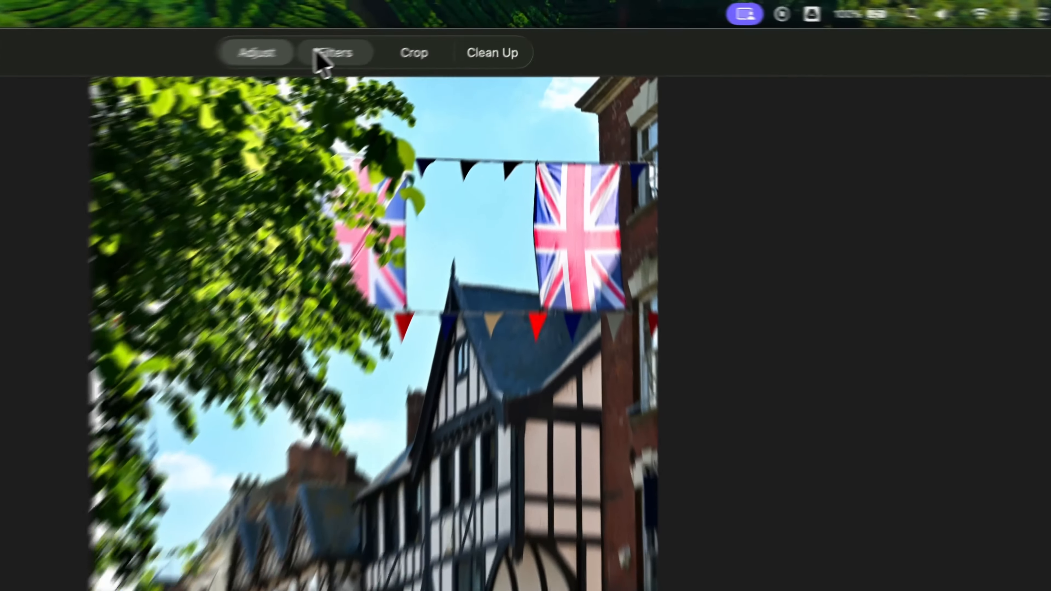
- Try the Vivid, Vivid Warm, Vivid Cool and Dramatic filters on the street photo
click(319, 53)
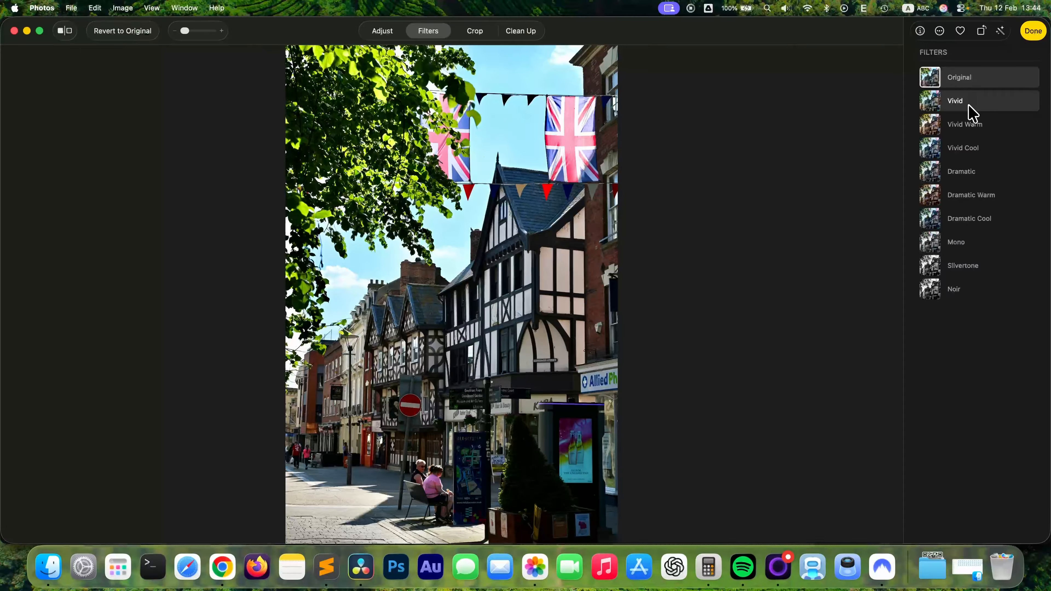
click(969, 107)
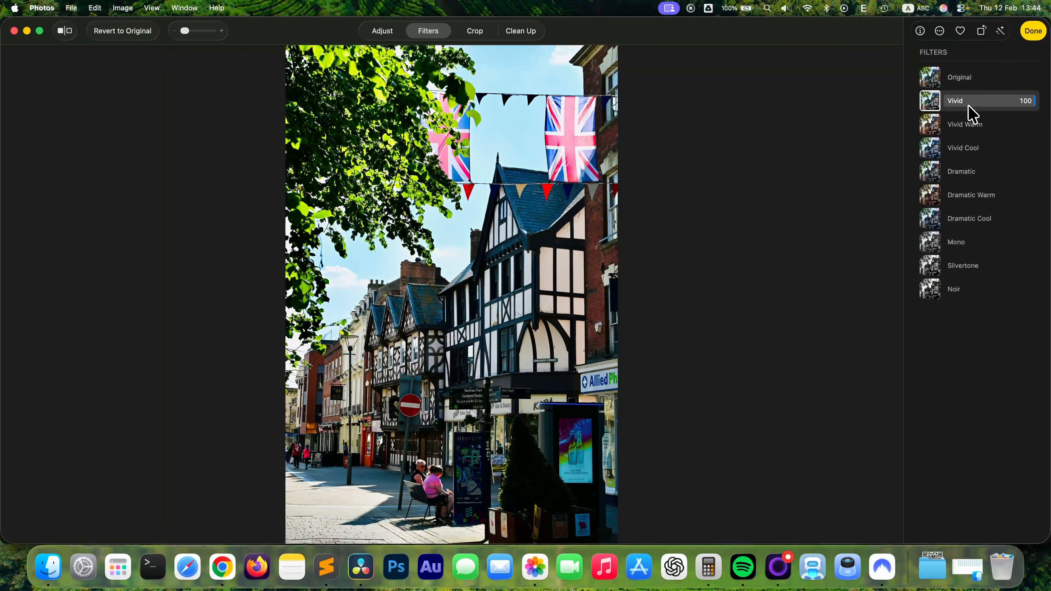
click(969, 126)
click(973, 149)
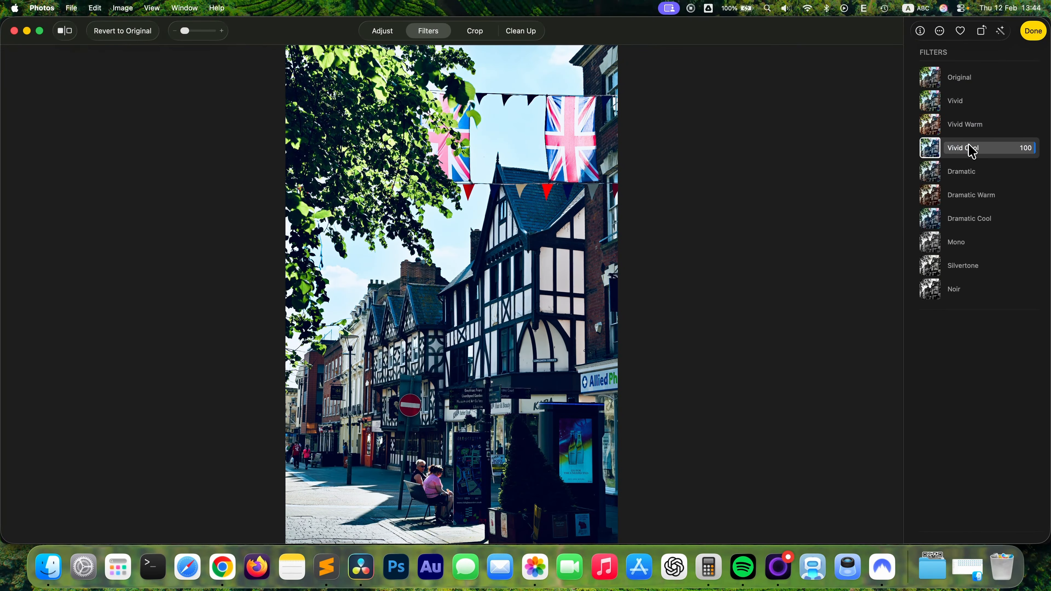
click(973, 178)
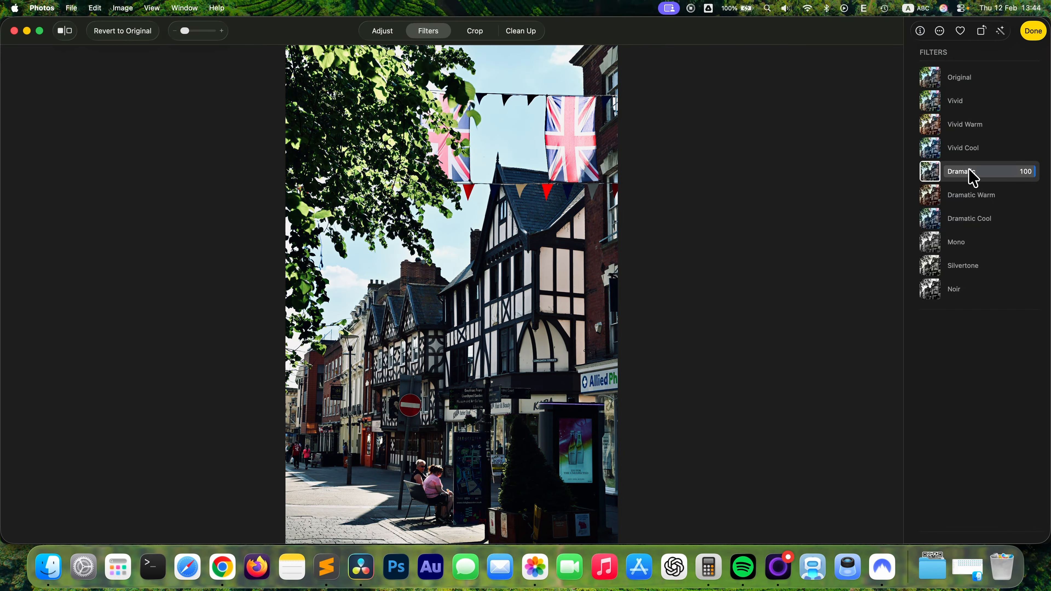
- Apply the Vivid filter at a low strength and compare the result with the original photo
click(973, 102)
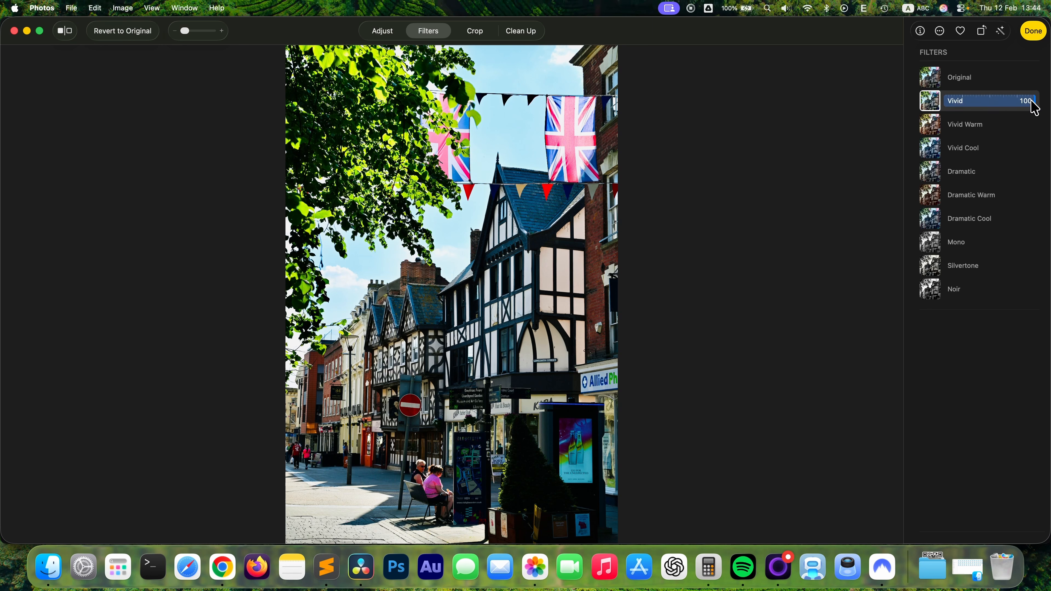
drag(1031, 103, 968, 113)
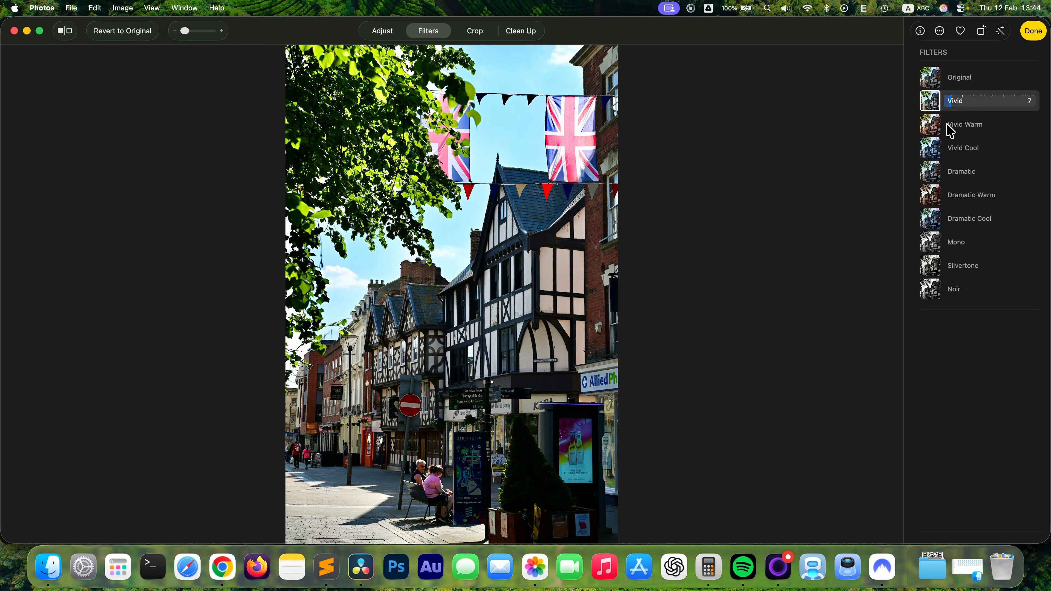
drag(947, 124, 962, 116)
key(m)
key(m)
- Try the 4:5, 5:7 and 4:3 crop aspect ratios on the photo, and reset the crop
click(476, 32)
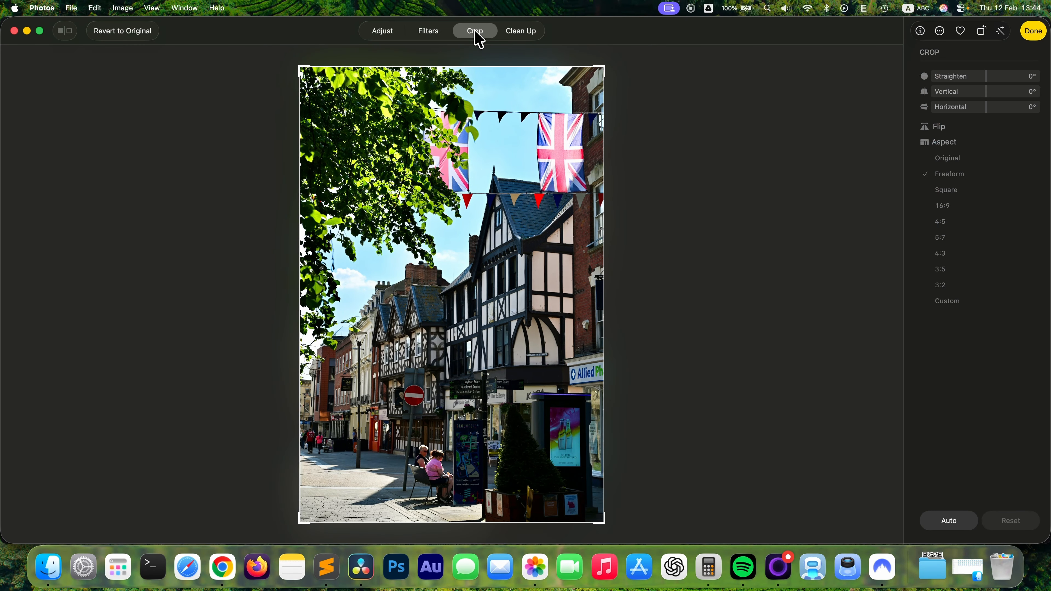
drag(604, 64, 657, 49)
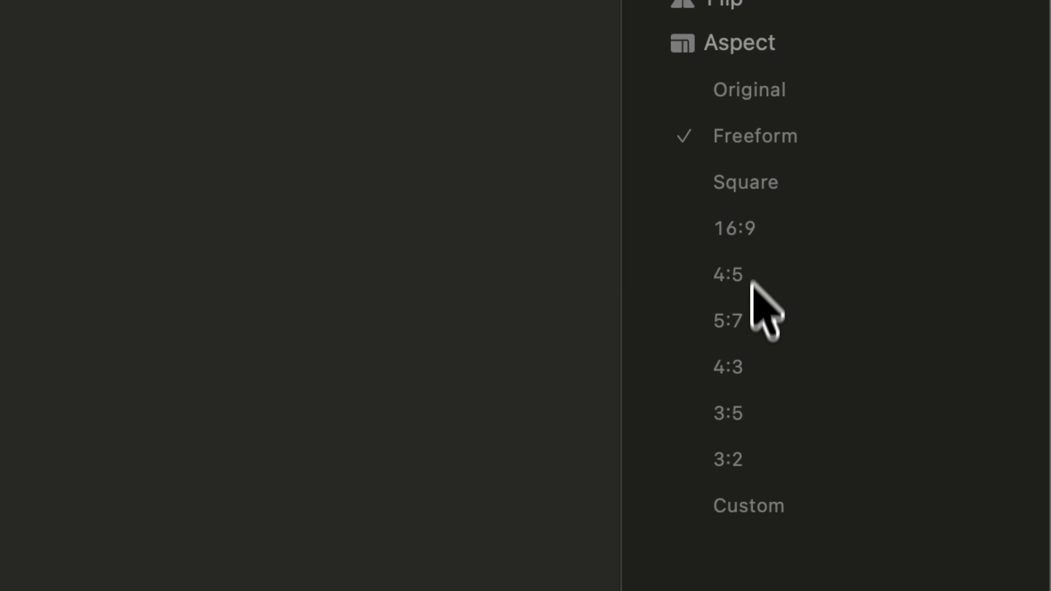
click(727, 275)
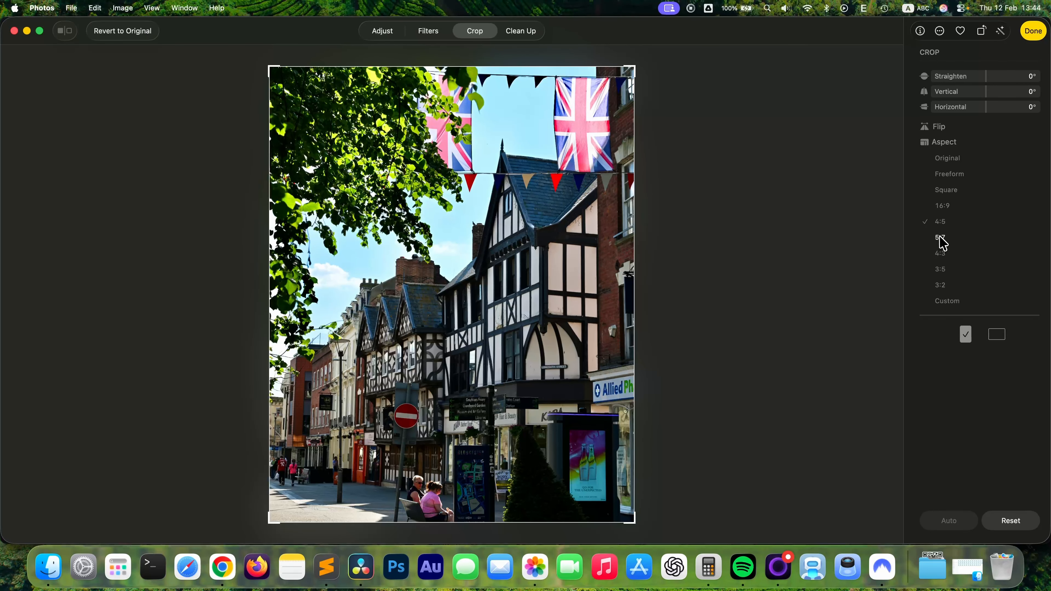
click(941, 240)
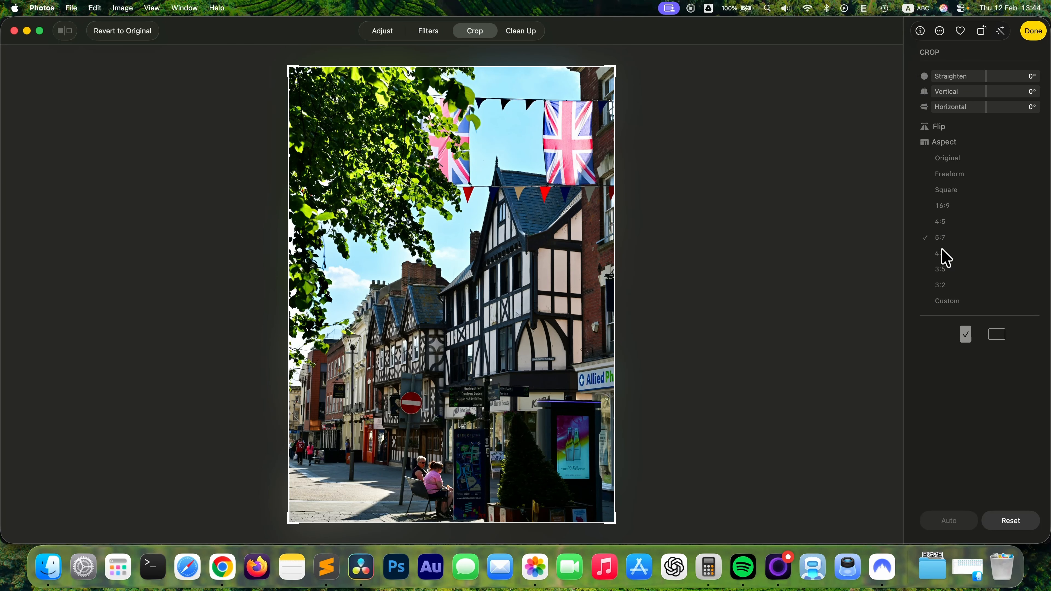
click(943, 253)
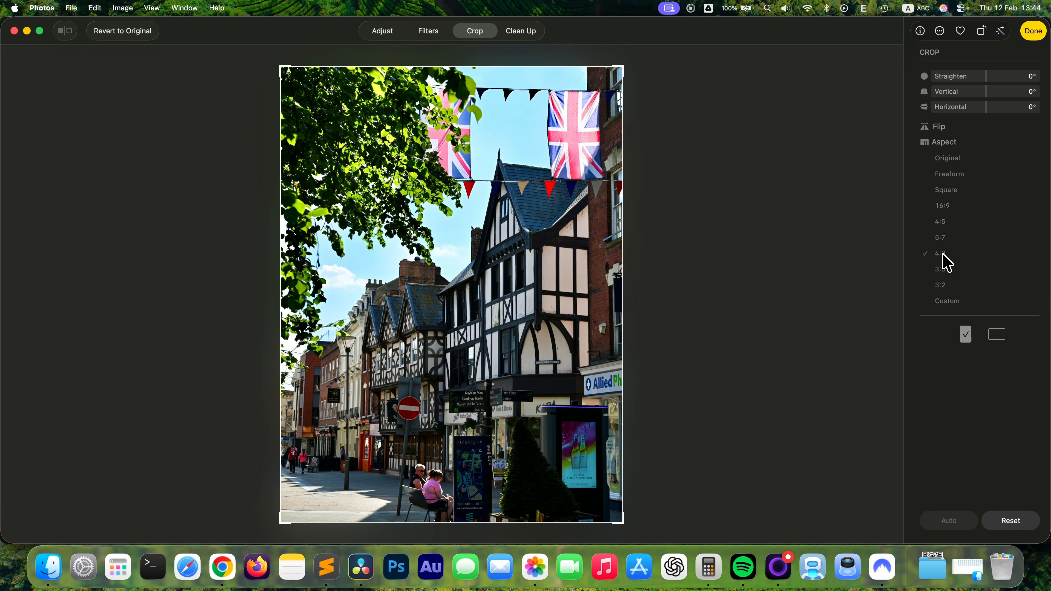
click(1014, 522)
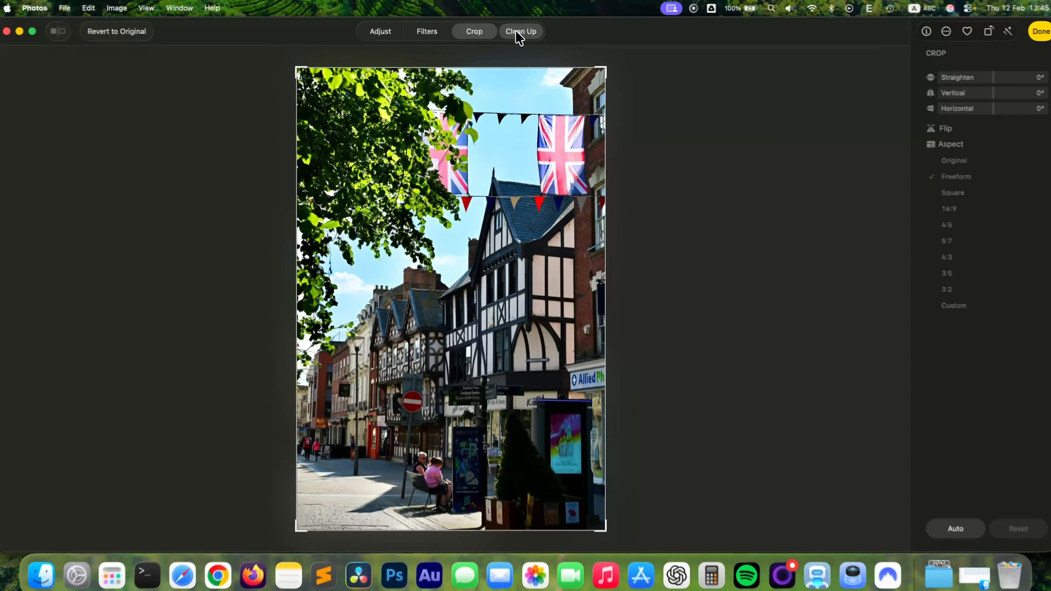
- Remove the two highlighted background pedestrians on the far side of the street with Clean Up
click(517, 31)
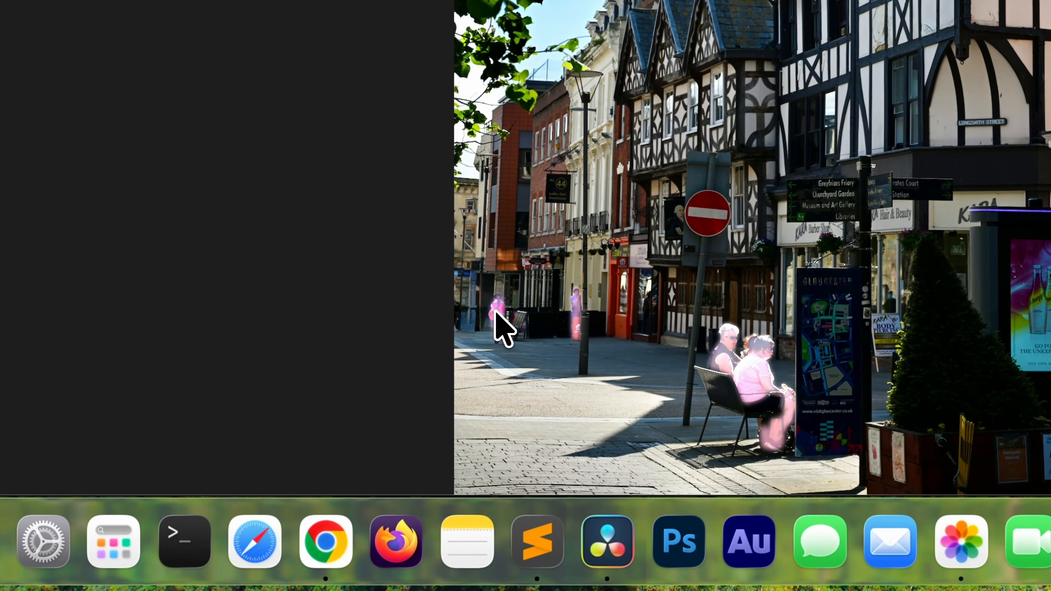
click(497, 316)
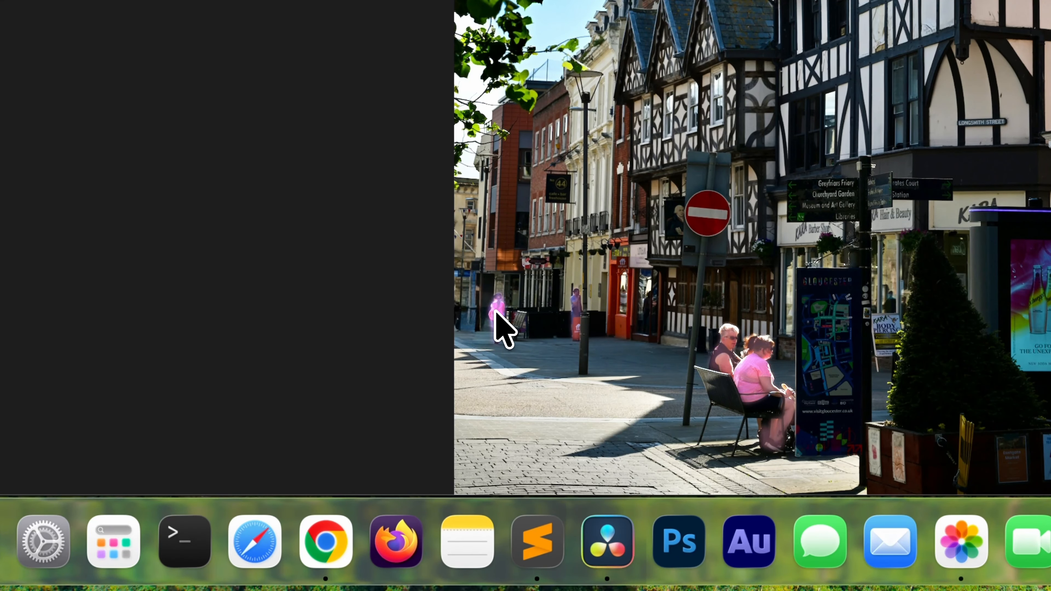
click(575, 298)
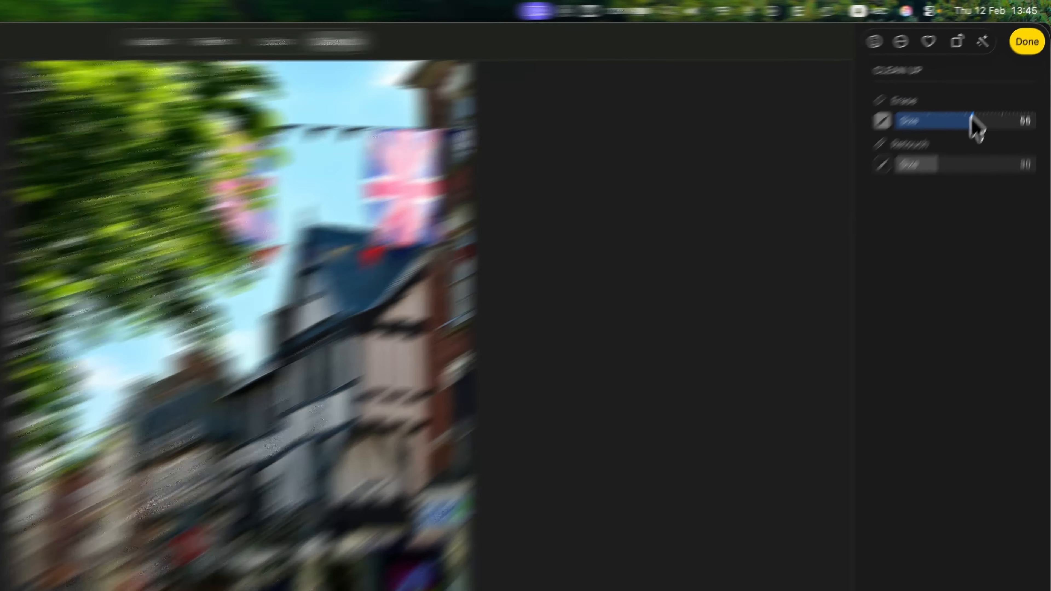
- Set the Erase brush size to 55 and erase the no-entry sign together with its pole
mouse_move(972, 118)
mouse_down()
mouse_move(931, 132)
mouse_move(981, 125)
mouse_move(971, 124)
mouse_up()
mouse_move(931, 189)
mouse_down()
mouse_move(918, 194)
mouse_move(932, 191)
mouse_up()
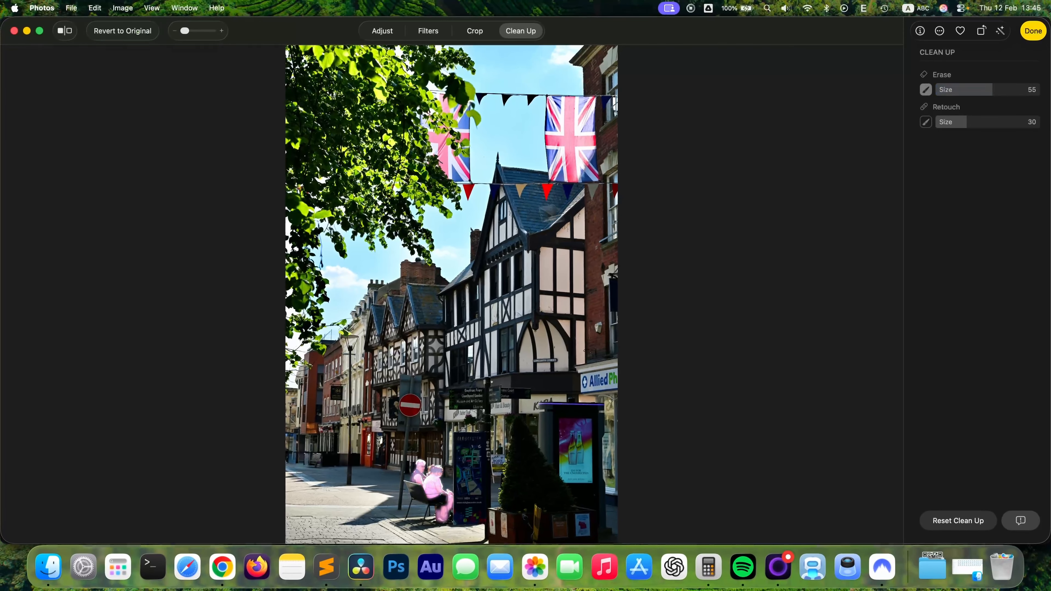
mouse_move(414, 388)
mouse_down()
mouse_move(410, 377)
mouse_move(392, 505)
mouse_up()
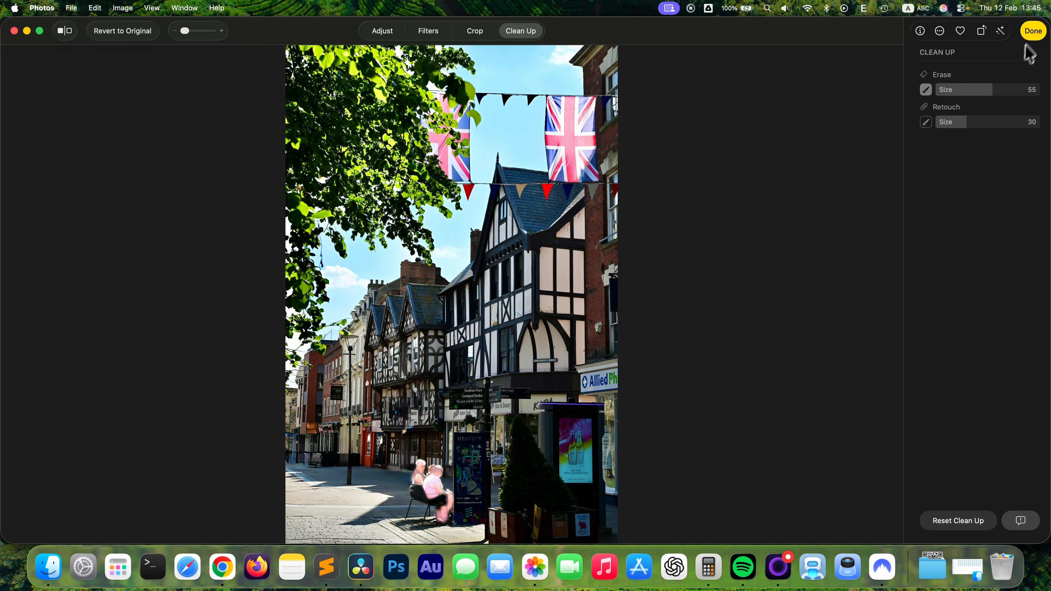
- Save the street photo's edits and copy its Adjust and Filter edits from the library, with Adaptive off
click(1032, 31)
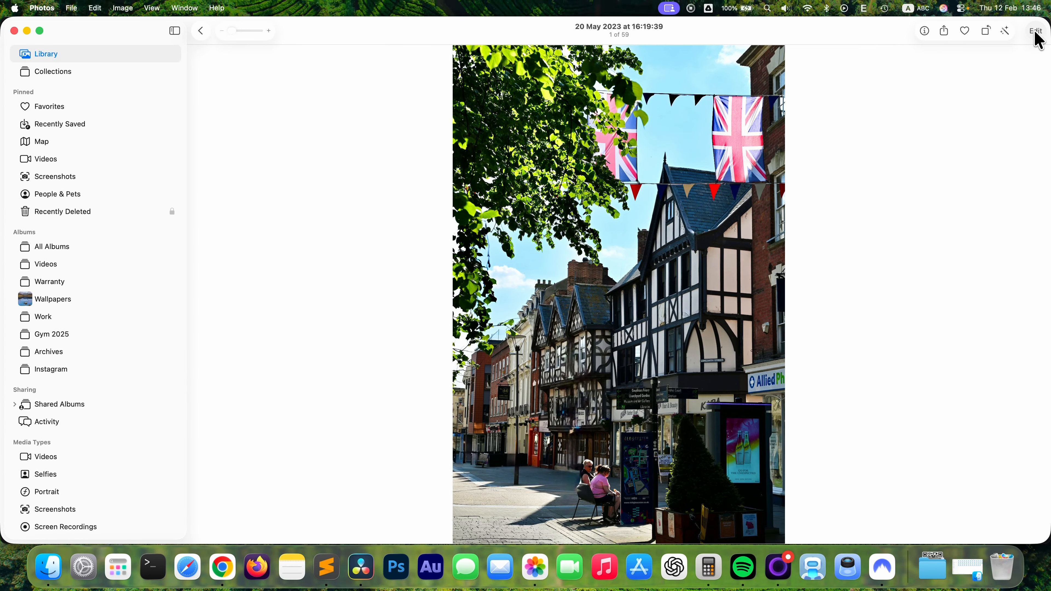
click(201, 31)
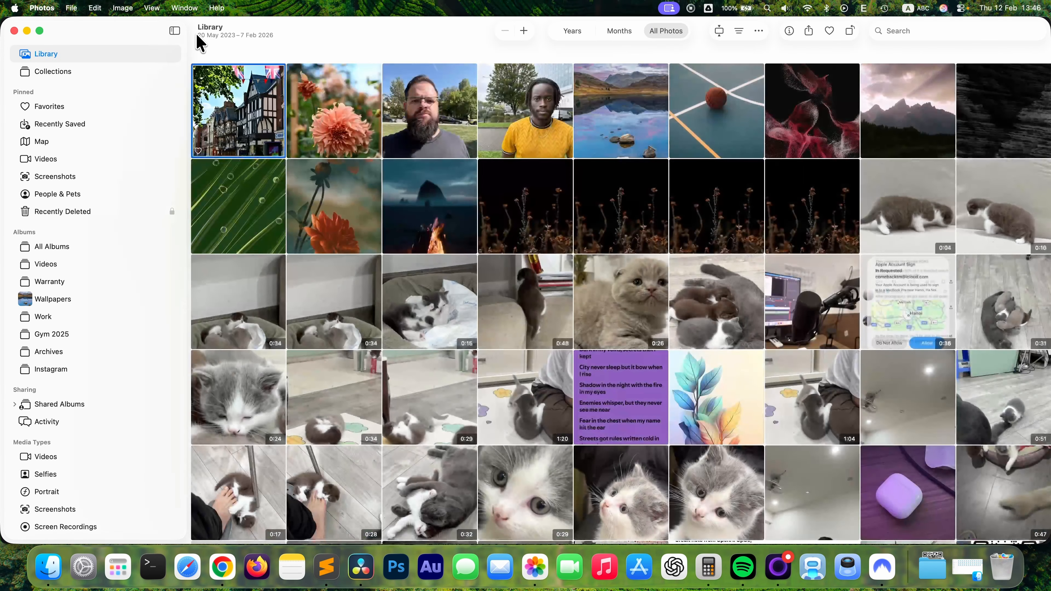
right_click(240, 110)
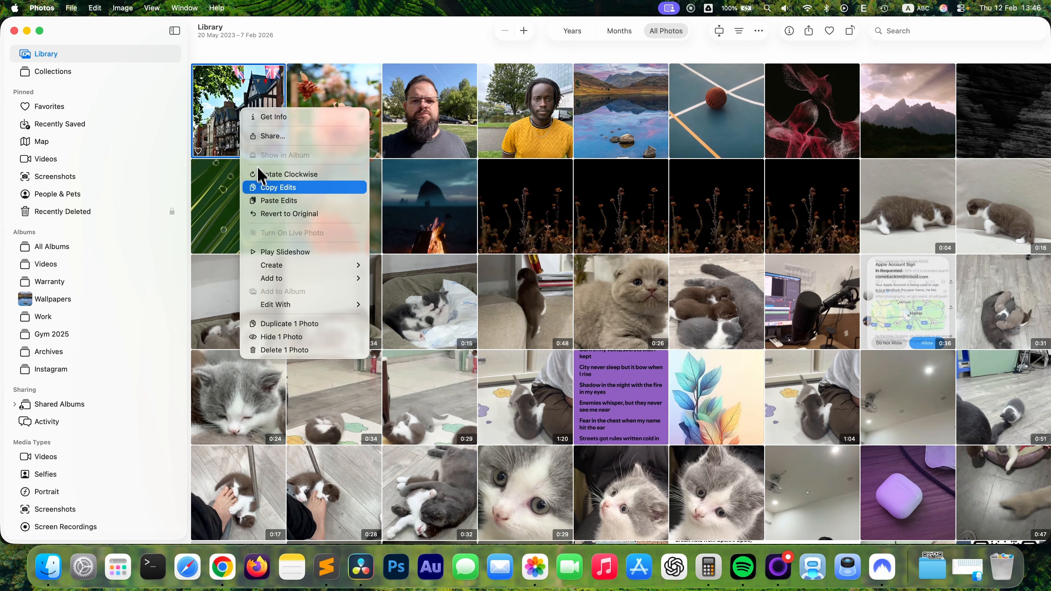
click(264, 189)
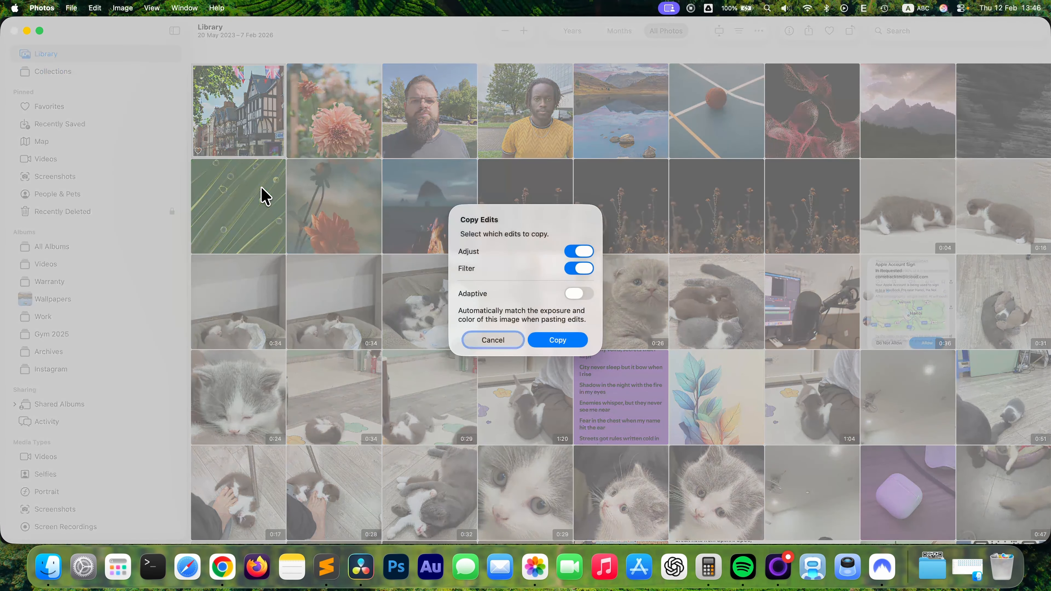
click(564, 342)
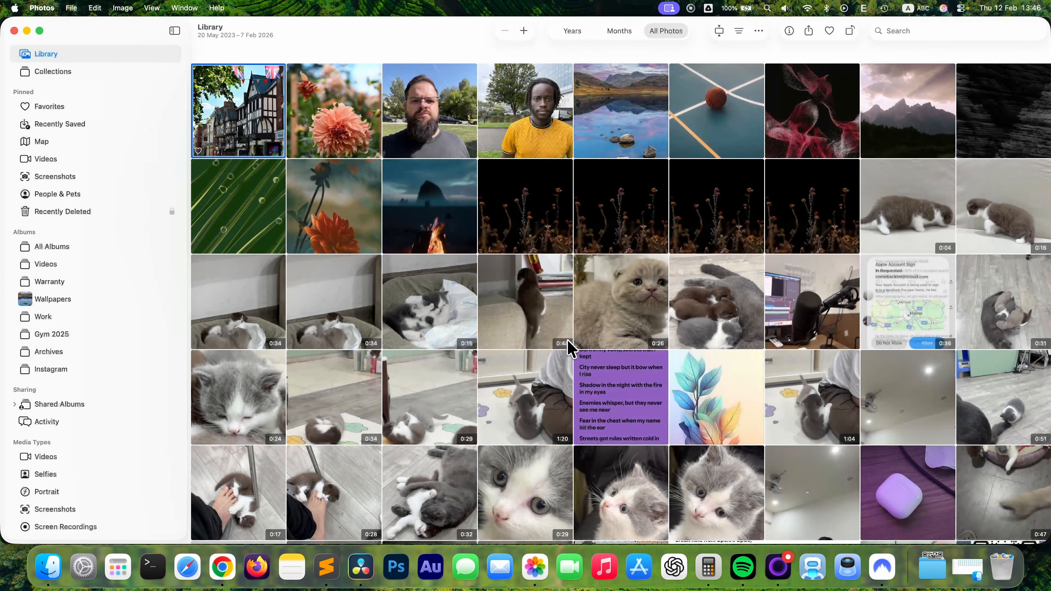
- Paste the copied edits onto the orange dahlia photo beside the street photo in the library
click(334, 112)
right_click(334, 112)
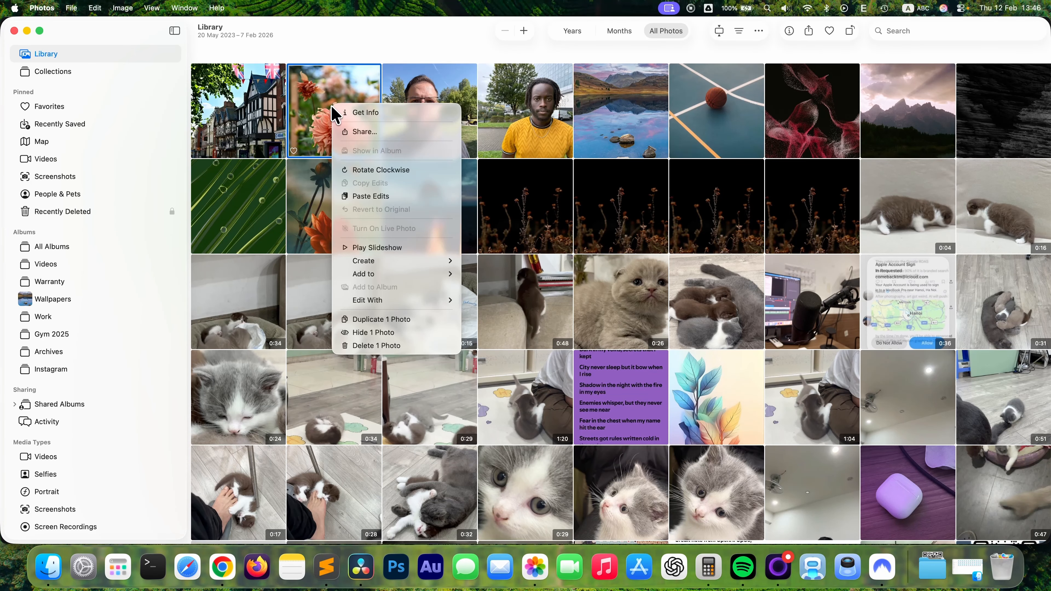
click(355, 197)
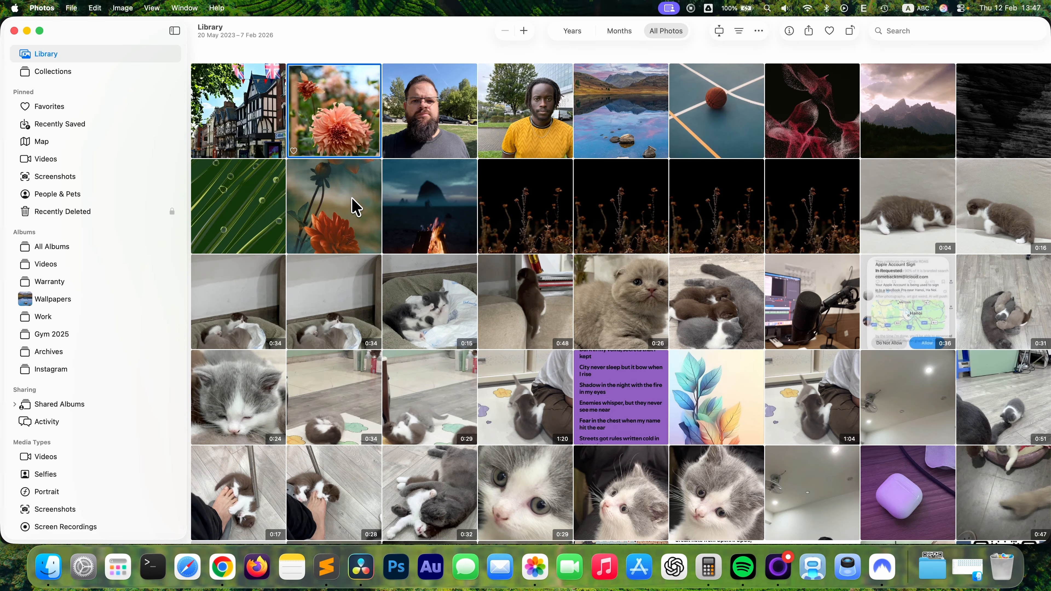
- Edit the dahlia photo with Contrast at -0.09, Vibrance at -0.13 and Saturation at -0.05, and compare it with the original
double_click(354, 132)
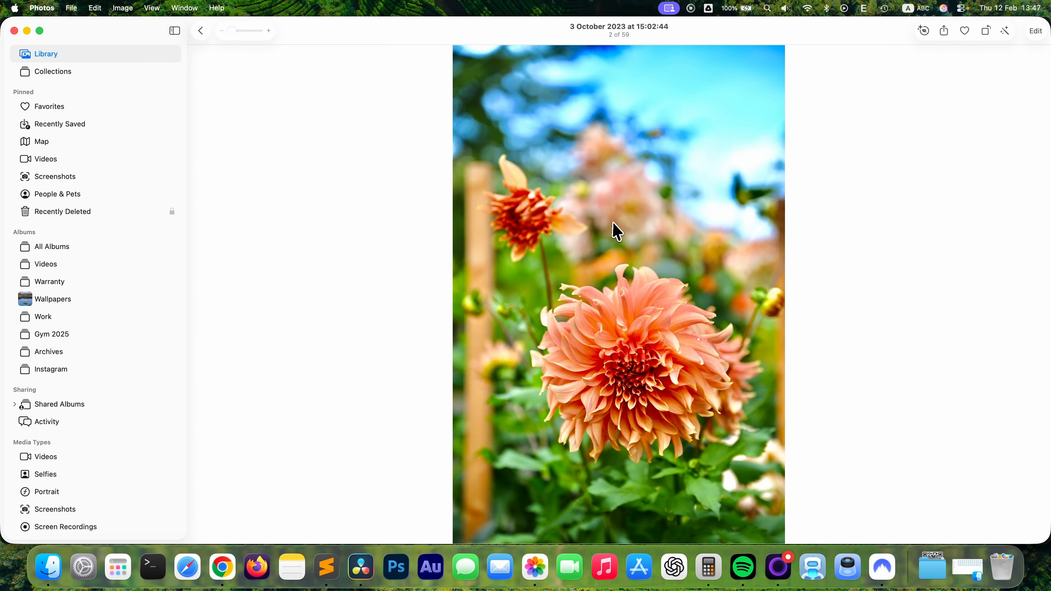
click(1033, 32)
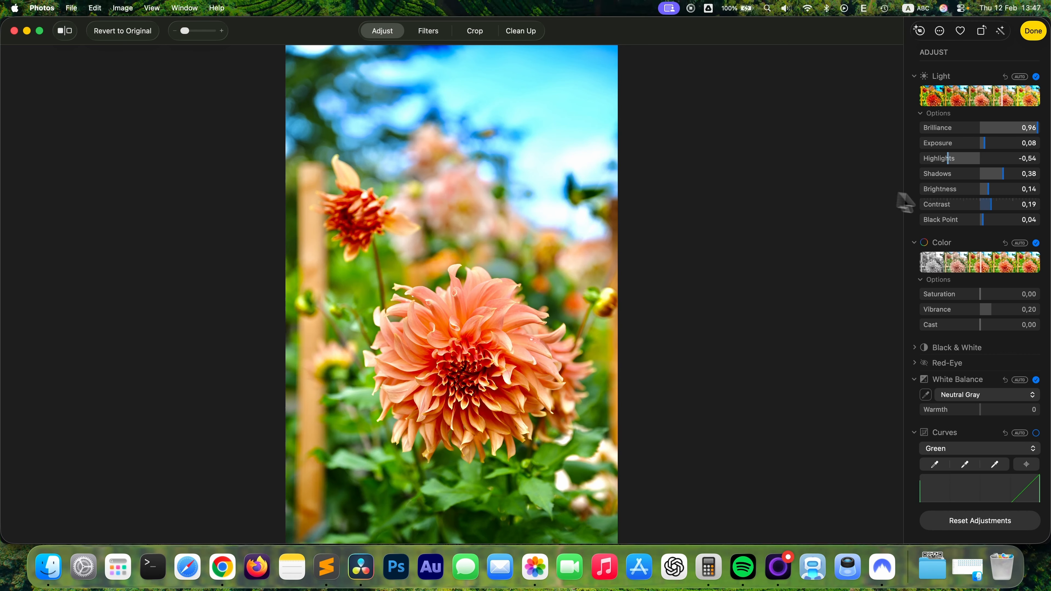
drag(995, 211, 971, 209)
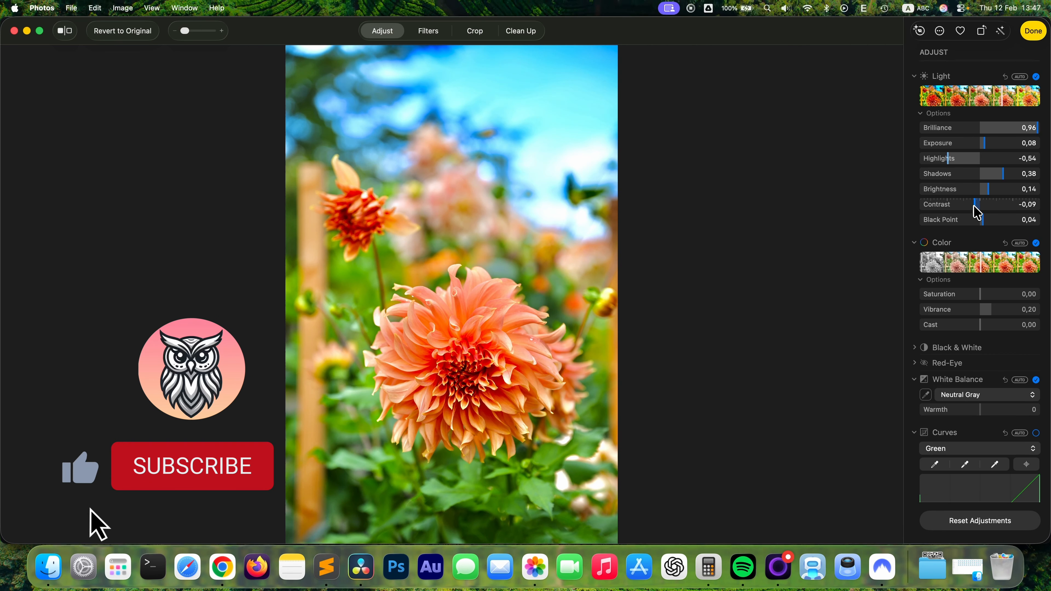
mouse_move(993, 313)
mouse_down()
mouse_move(973, 322)
mouse_move(978, 306)
mouse_up()
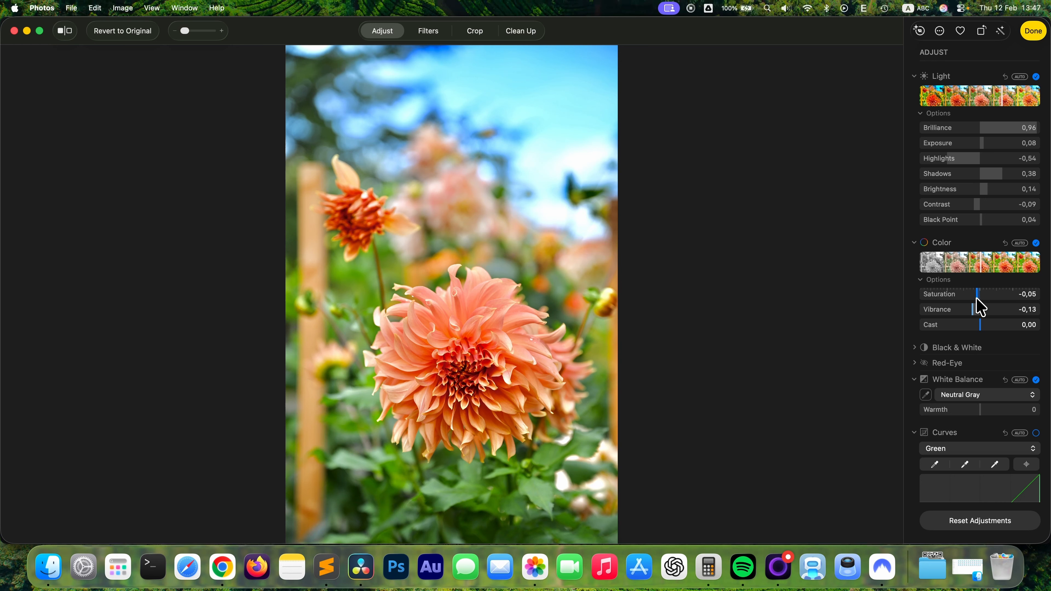
key(m)
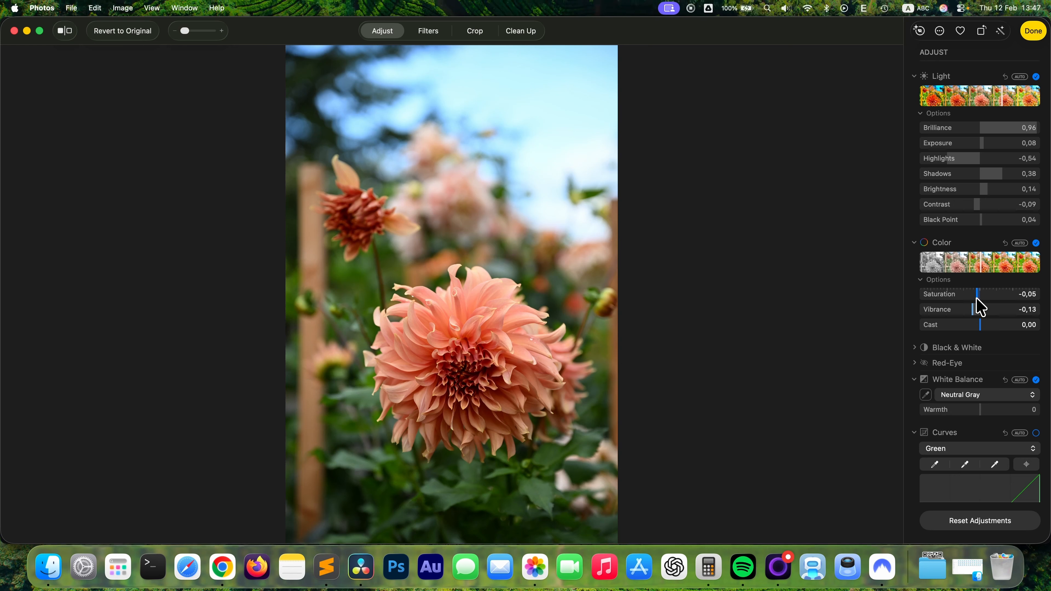
key(m)
key(m)
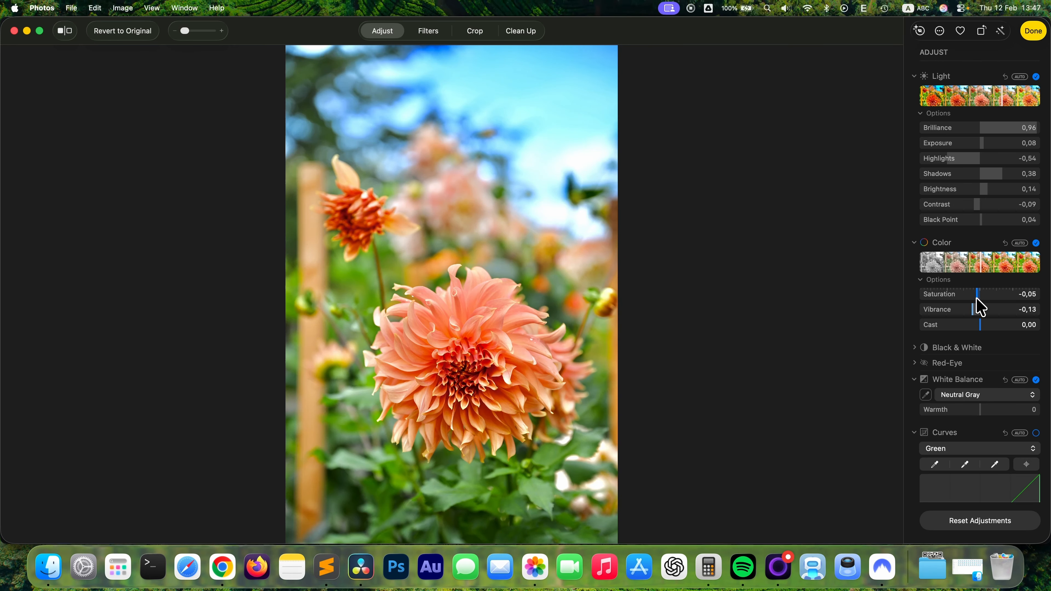